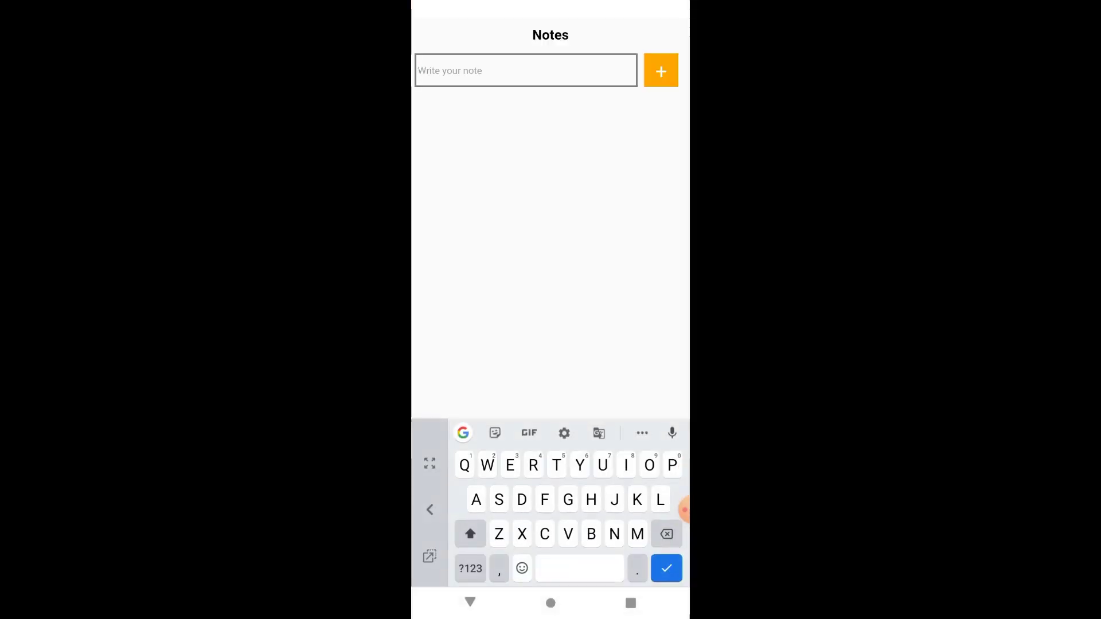
type("T")
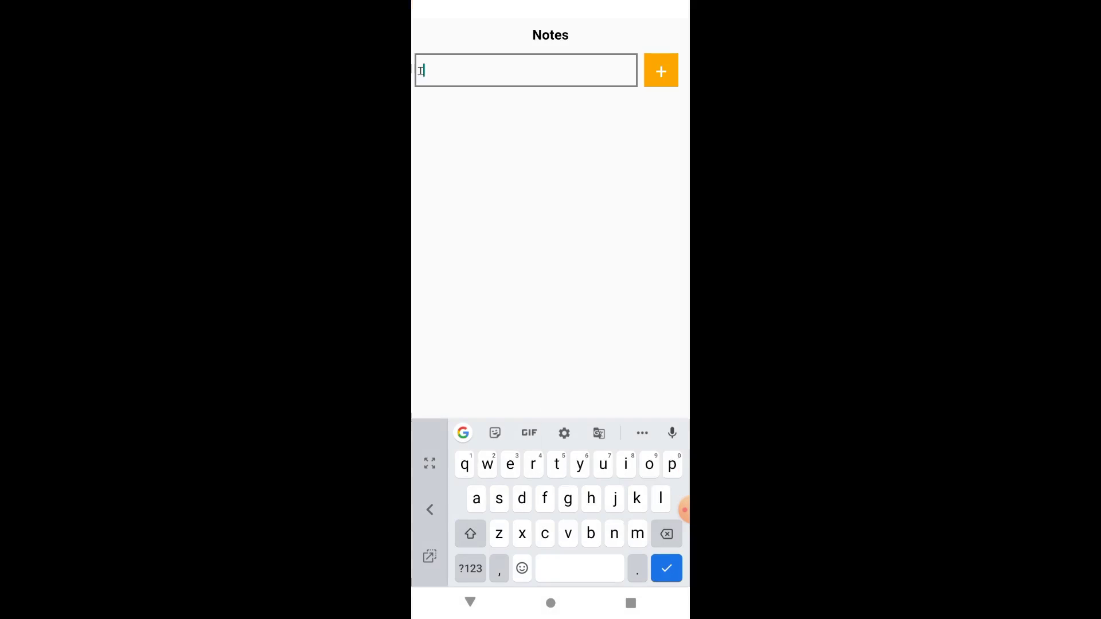
type("esting")
Step: Add notes 'Testing' and 'New test', rename 'Testing' to 'Testing updated', then delete 'New test'
left_click(661, 70)
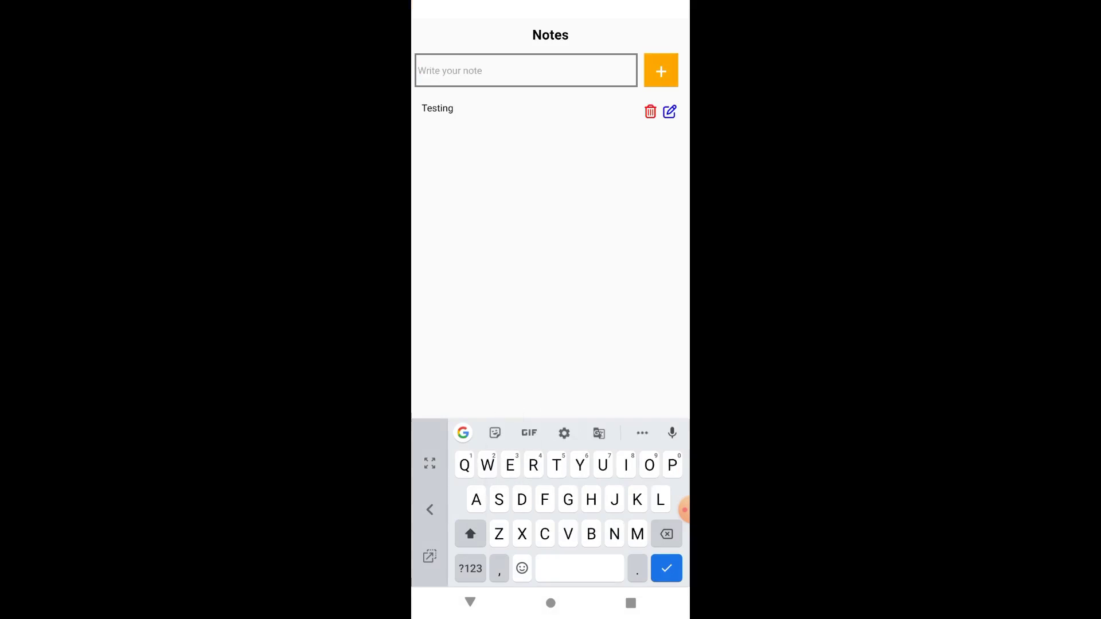
type("New test")
left_click(660, 71)
left_click(669, 111)
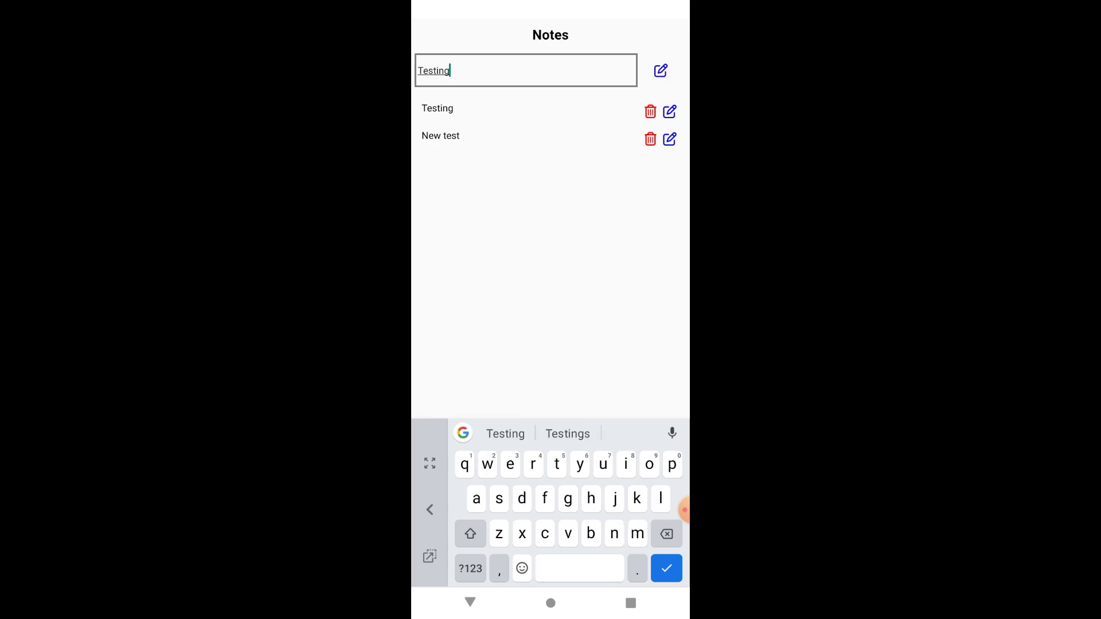
type("up")
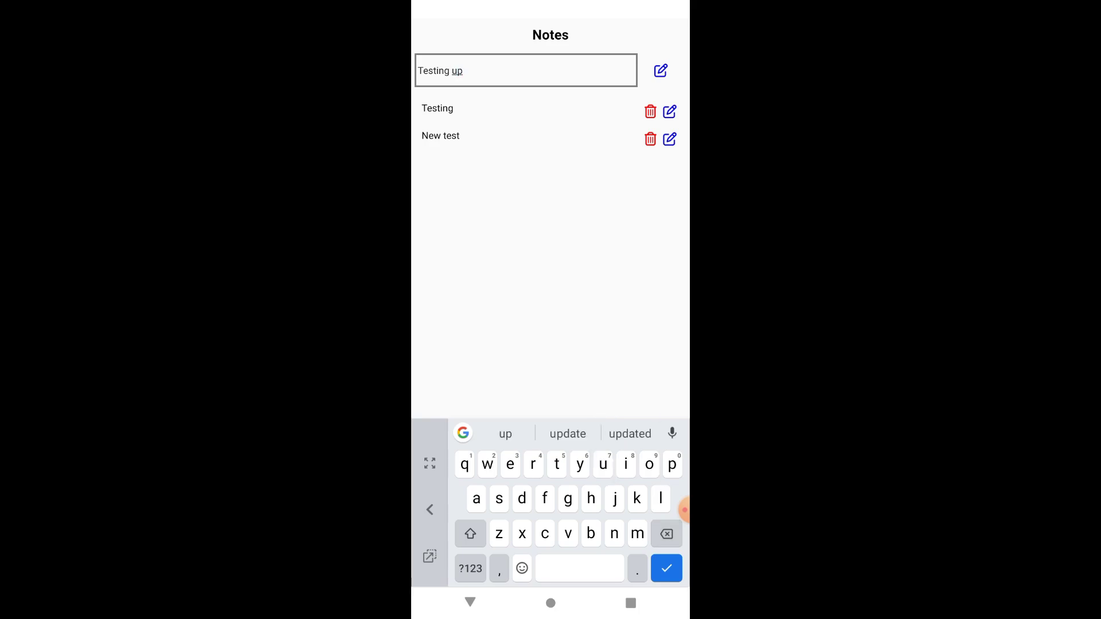
left_click(630, 433)
left_click(661, 71)
left_click(650, 138)
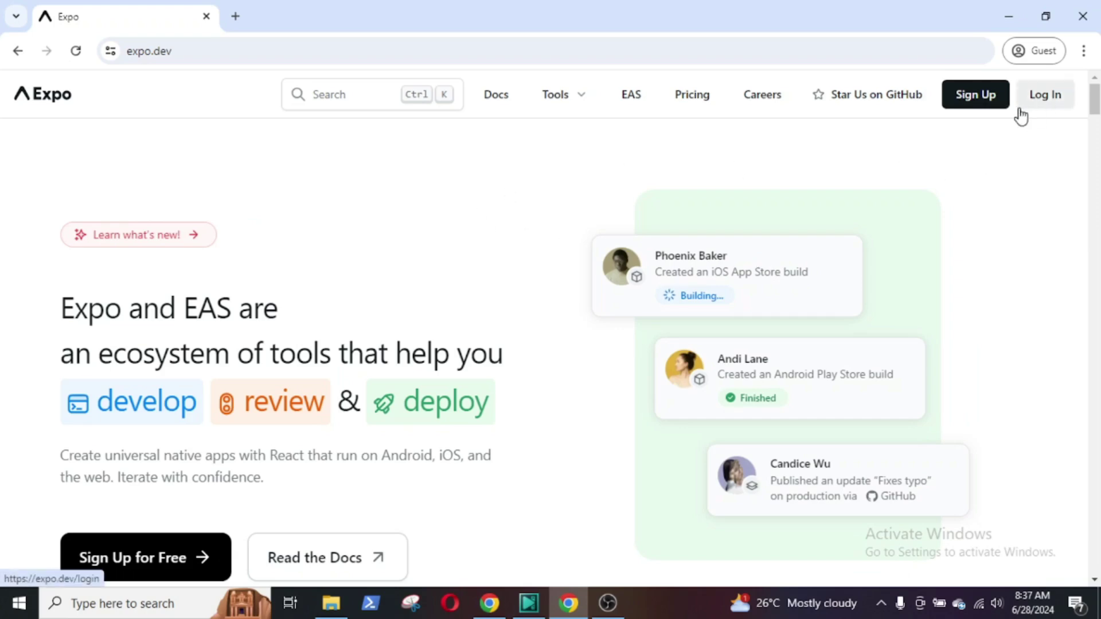
Step: Open expo.dev Sign Up and click into the Email, Username and Password fields
left_click(978, 99)
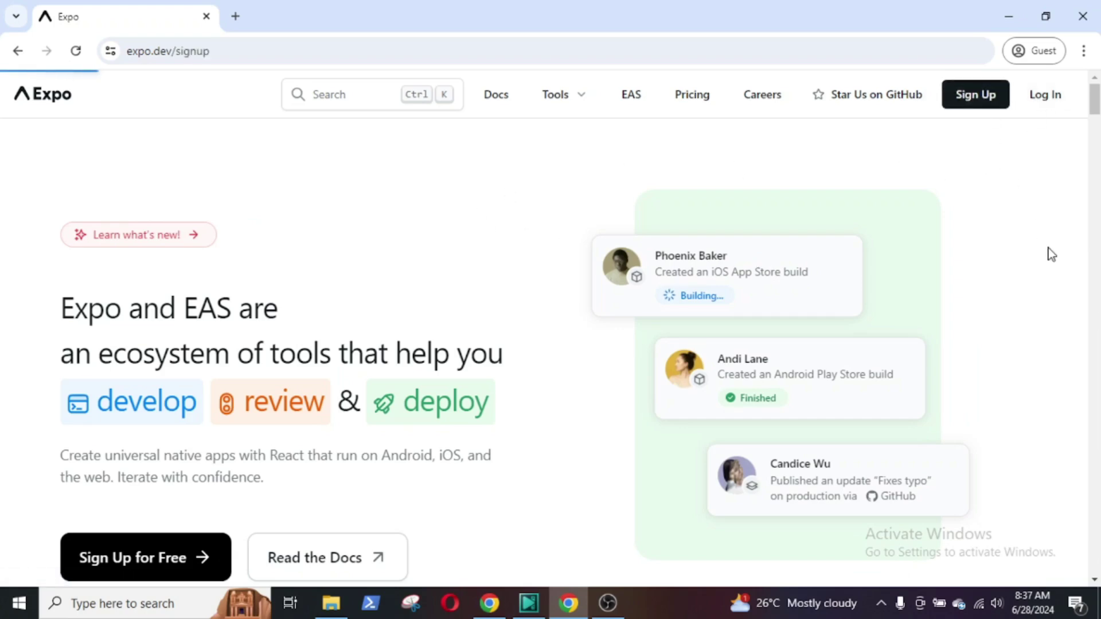
scroll(502, 287, "down", 2)
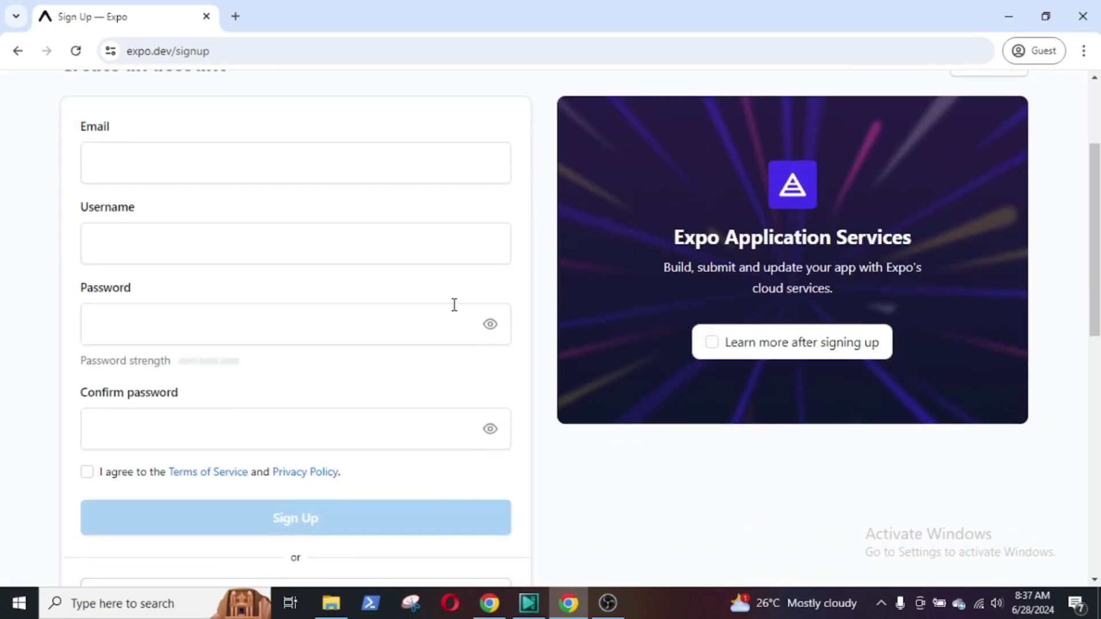
left_click(177, 180)
left_click(172, 246)
left_click(223, 401)
left_click(294, 335)
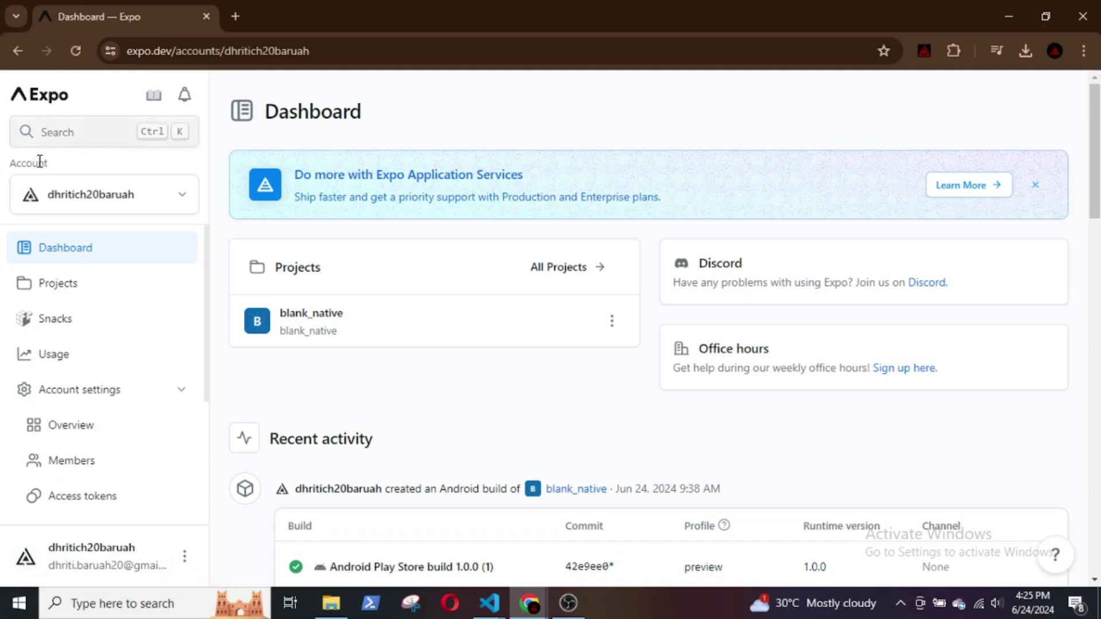
Step: Check which Expo accounts are available from the dashboard
left_click(192, 212)
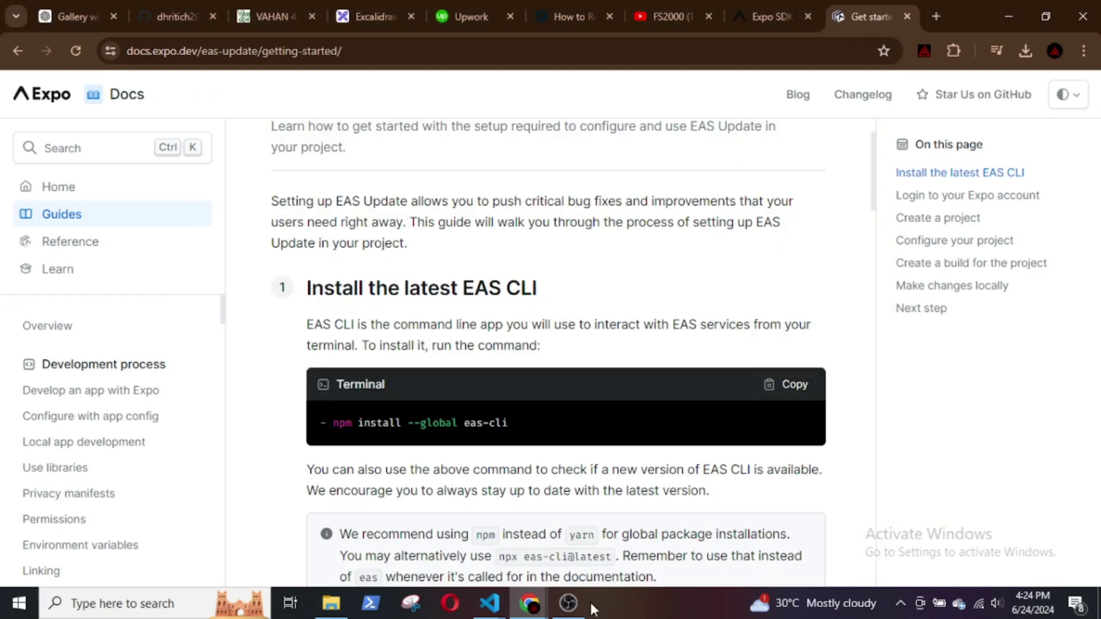
scroll(478, 316, "up", 1)
scroll(481, 456, "down", 2)
scroll(481, 456, "down", 4)
scroll(481, 456, "down", 1)
scroll(481, 456, "up", 5)
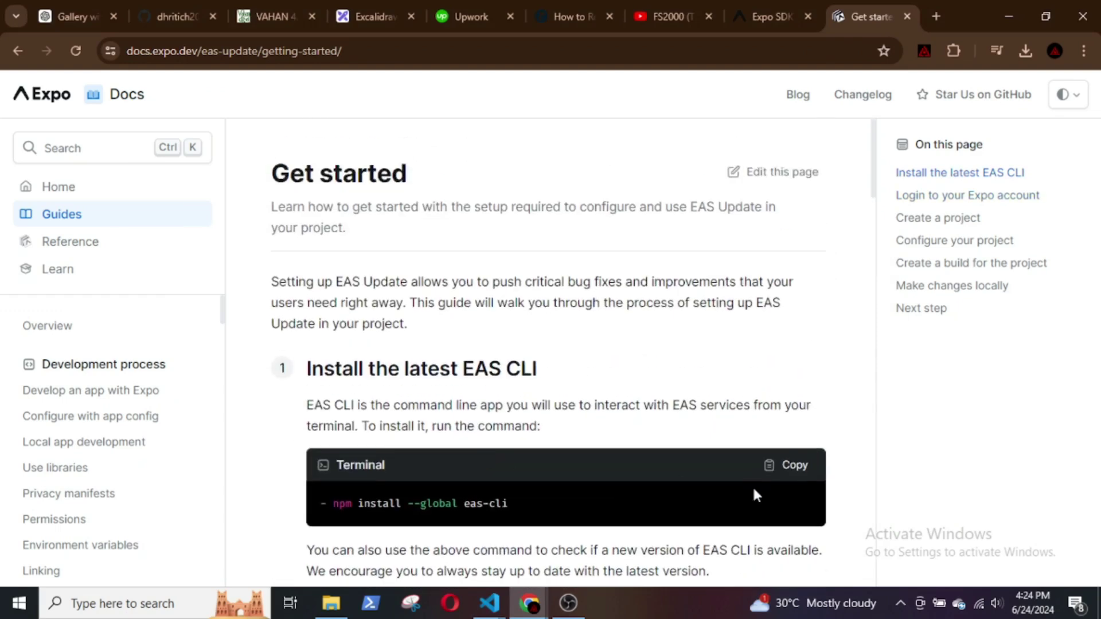
Step: Copy the docs' global EAS CLI npm install command and run it in the VS Code terminal
left_click(785, 465)
key("alt+Tab")
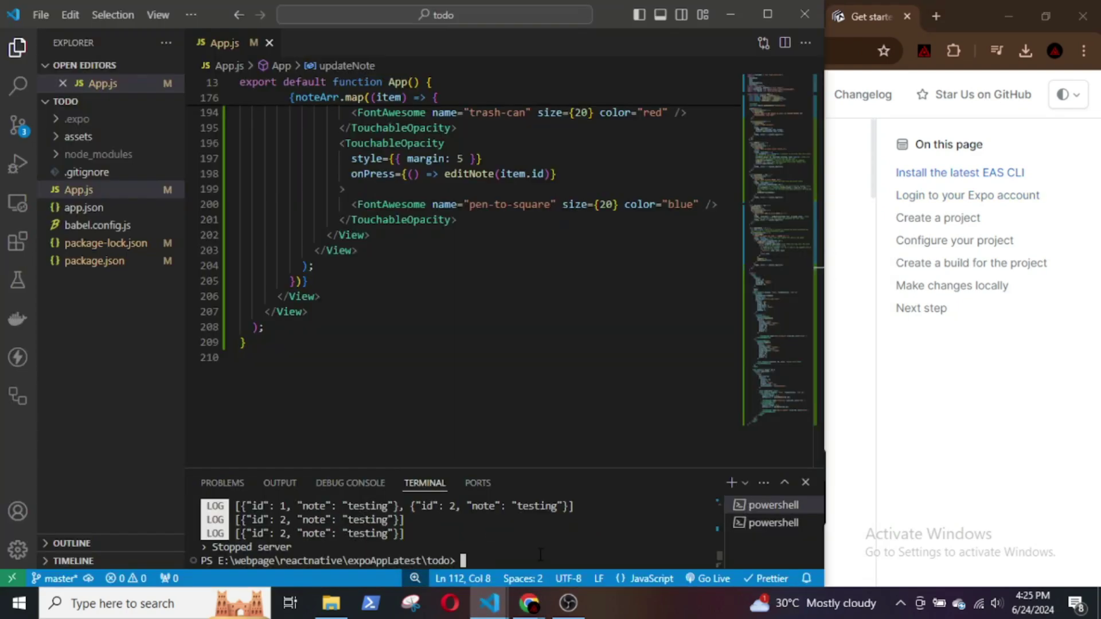
key("ctrl+v")
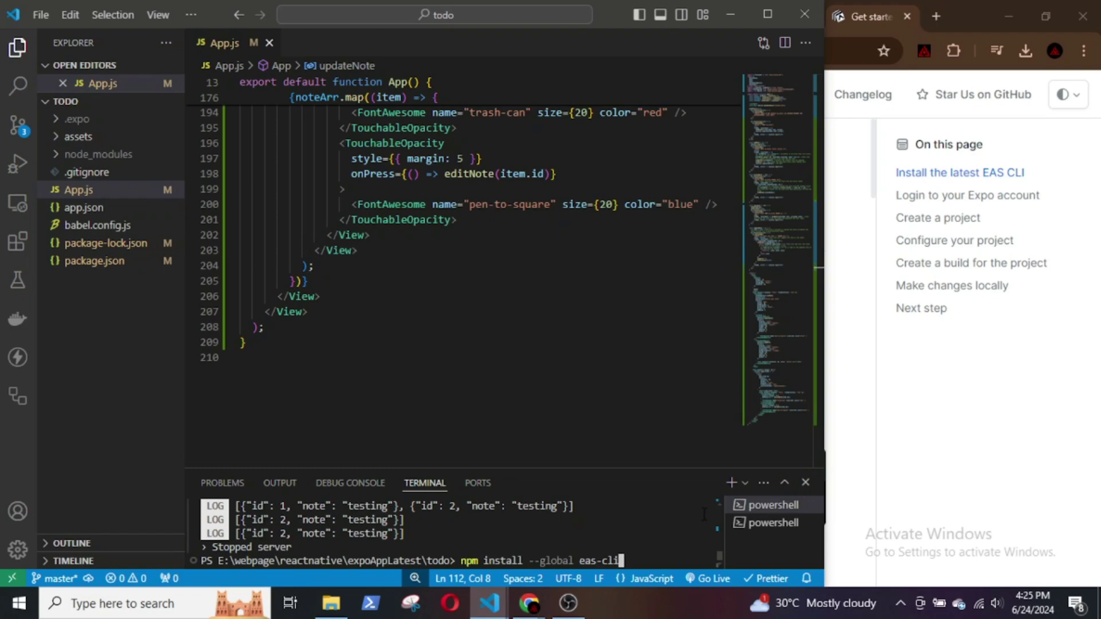
key("Return")
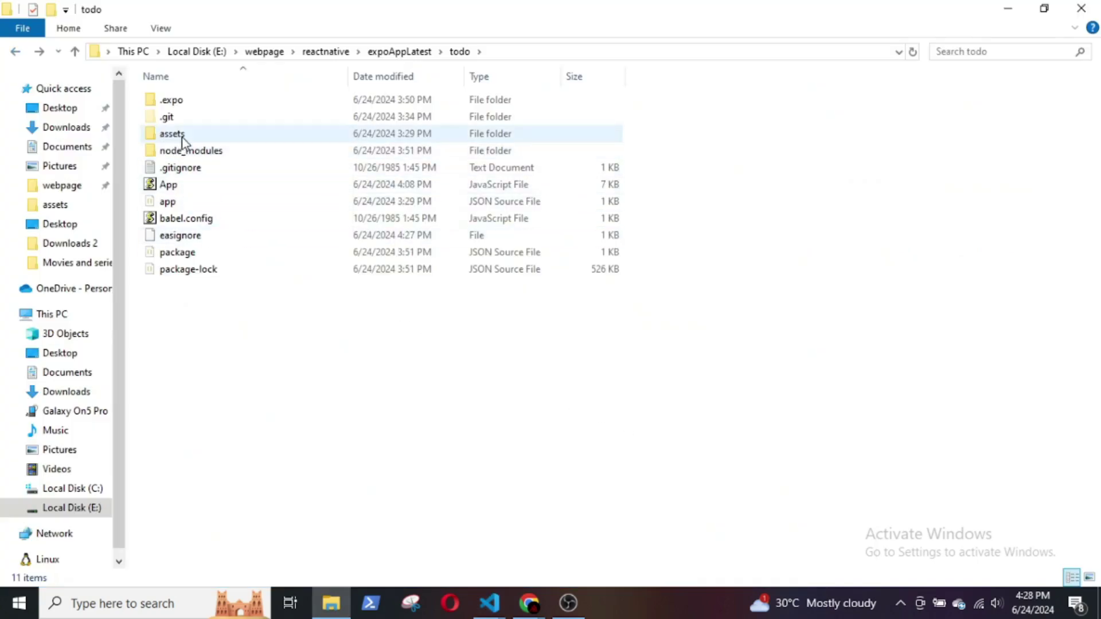
double_click(182, 137)
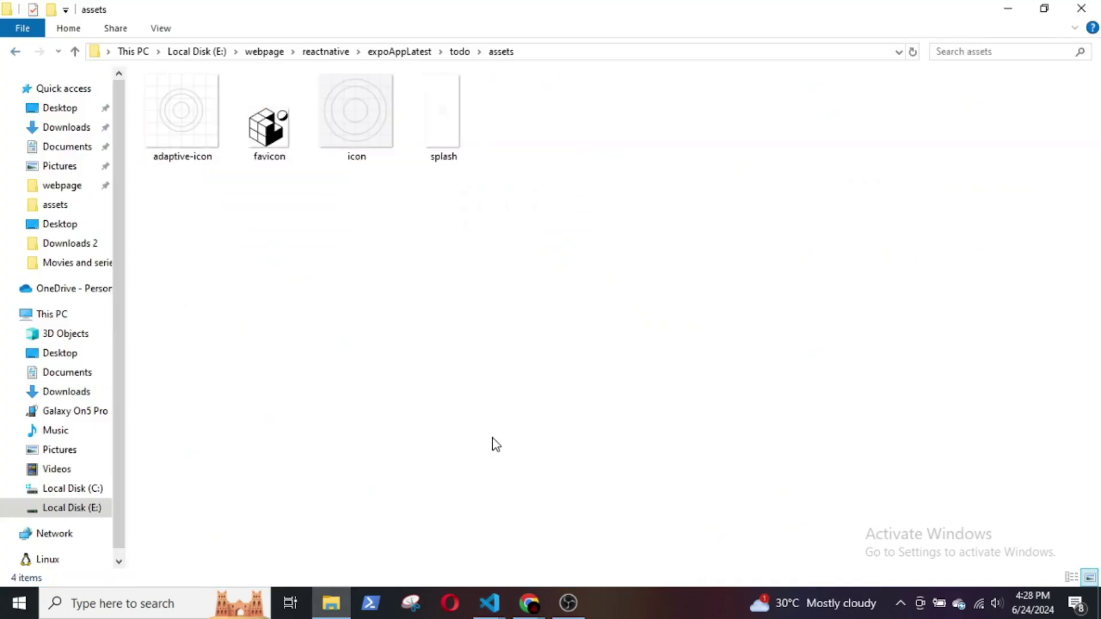
Step: Paste the paper to-do list image into assets as icon and adaptive-icon, then check their sizes
key("ctrl+v")
left_click(502, 411)
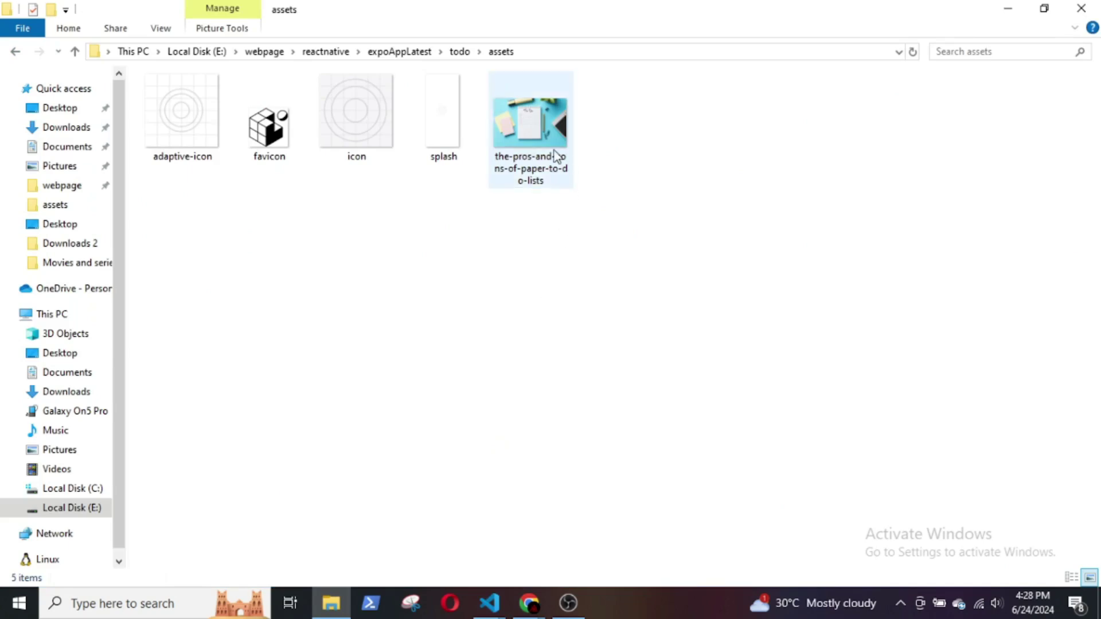
left_click(527, 145)
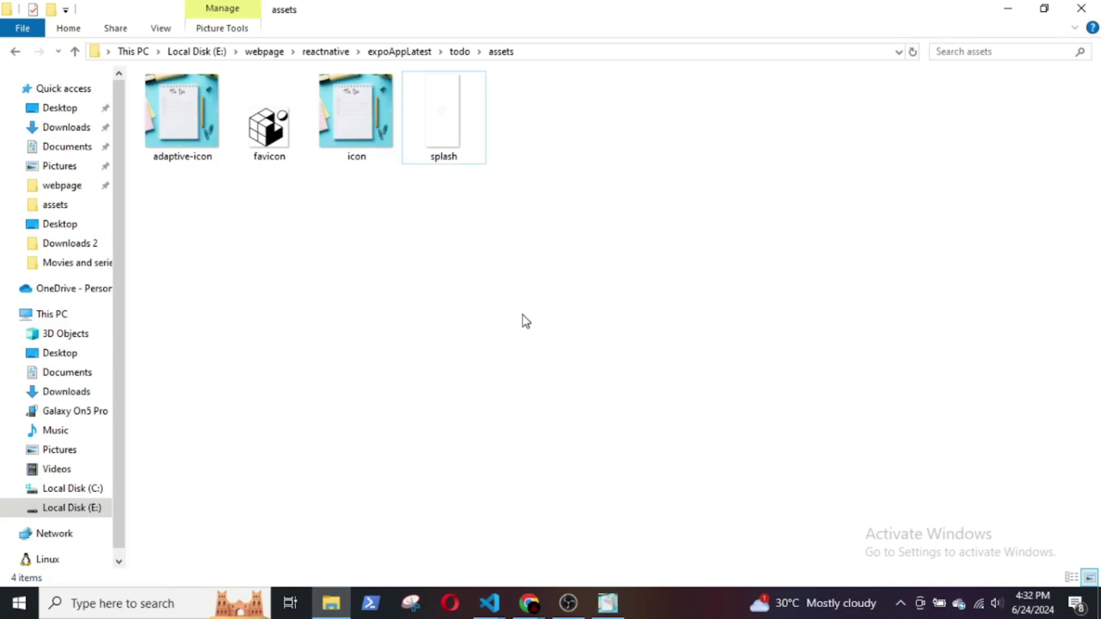
left_click(358, 142)
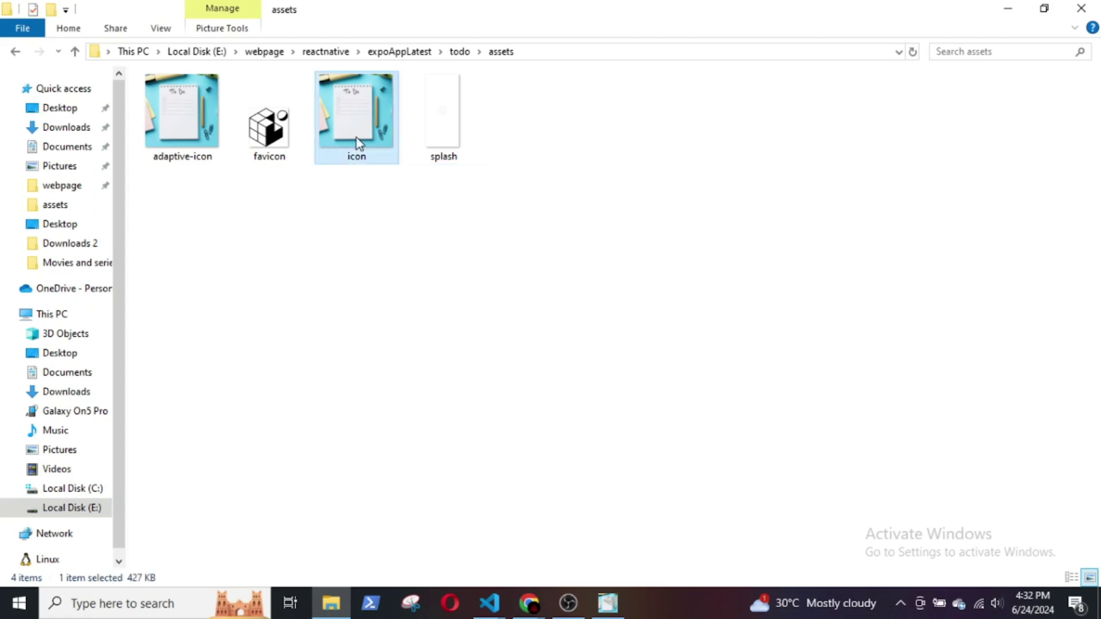
left_click(196, 142)
Step: Copy the eas login command from the Expo docs and run it in the terminal
left_click(489, 603)
mouse_move(528, 604)
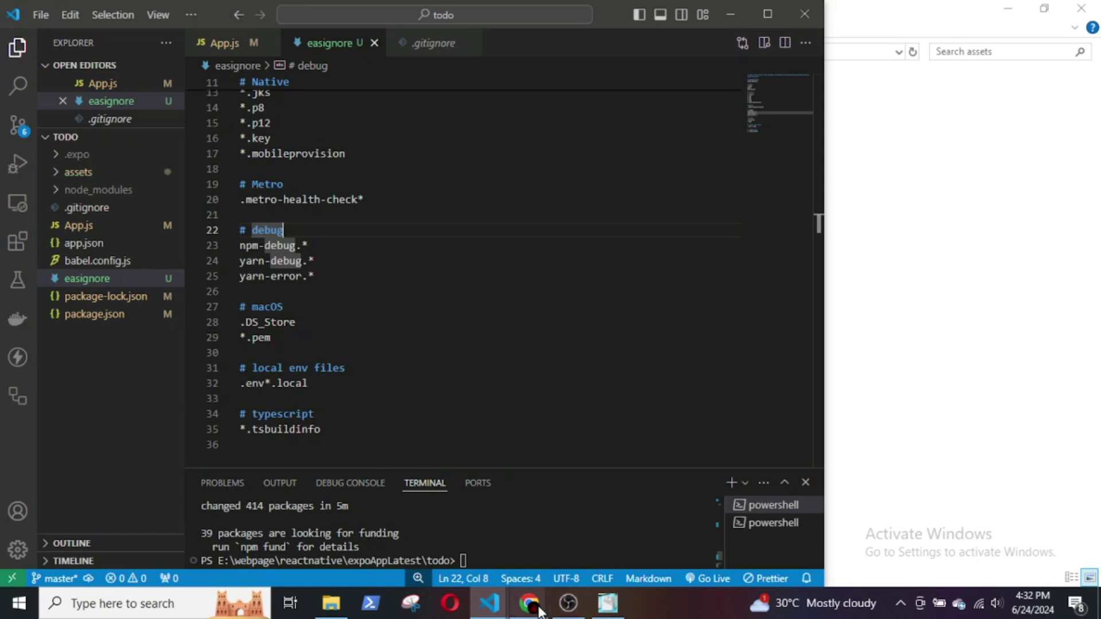
left_click(625, 566)
left_click(784, 421)
left_click(488, 607)
key("ctrl+v")
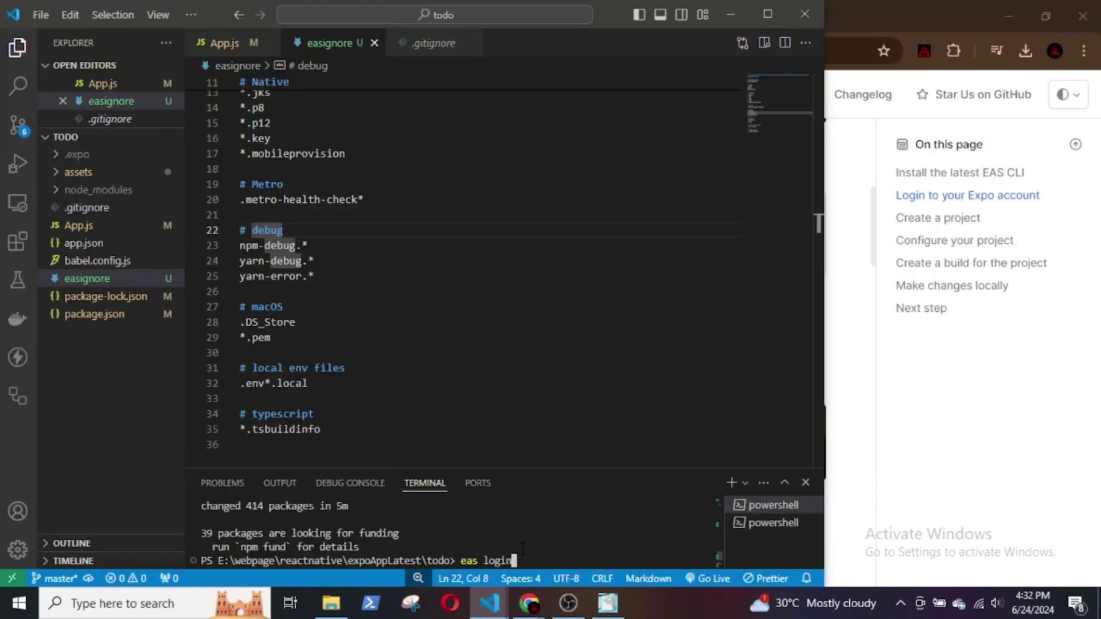
key("Return")
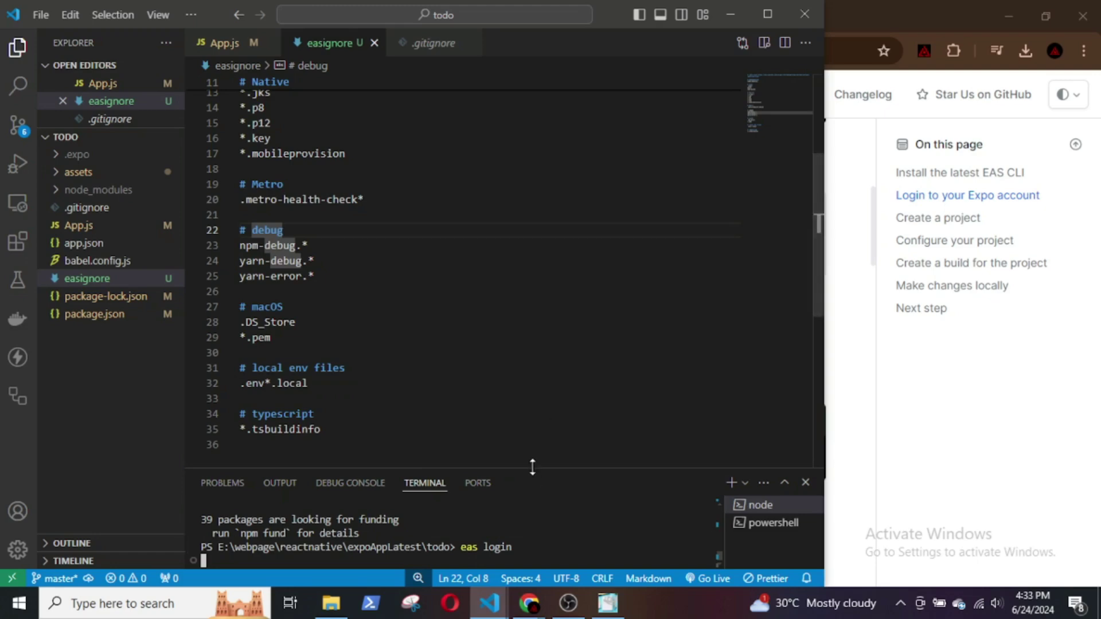
Step: Enlarge the terminal and submit the Expo username and password to log in
left_click_drag(533, 468, 545, 334)
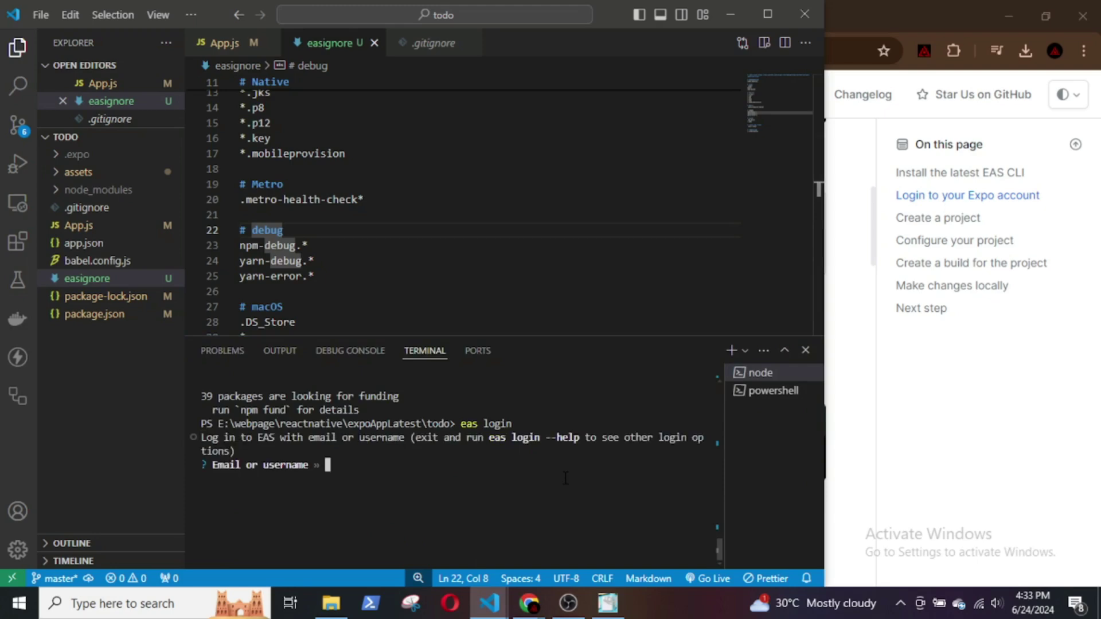
type("dhritich20baruah")
key("Return")
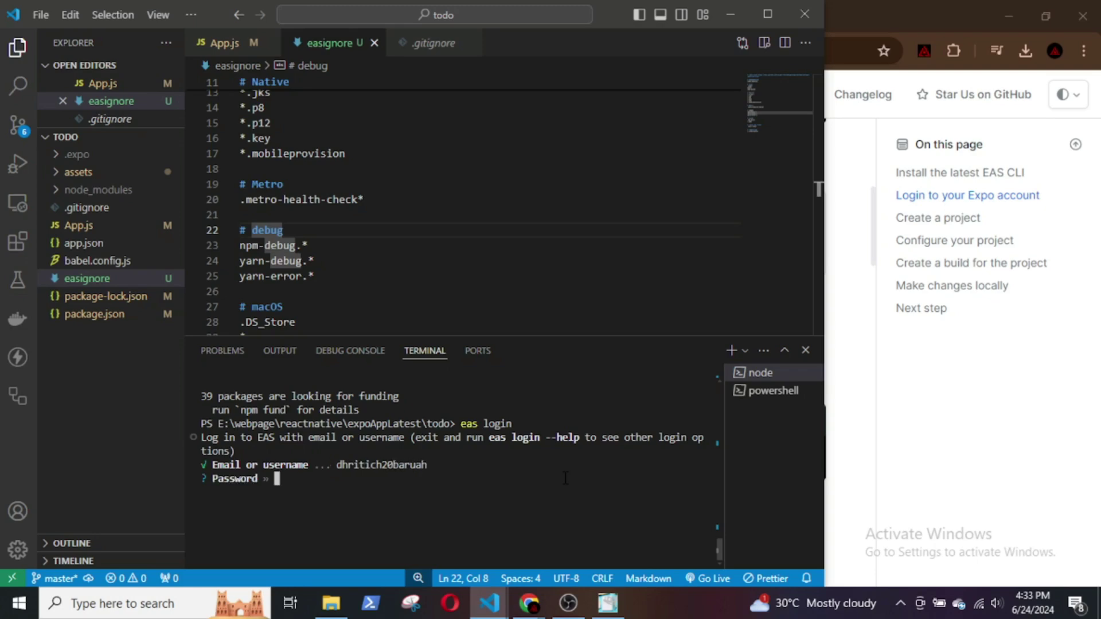
type("************")
key("Return")
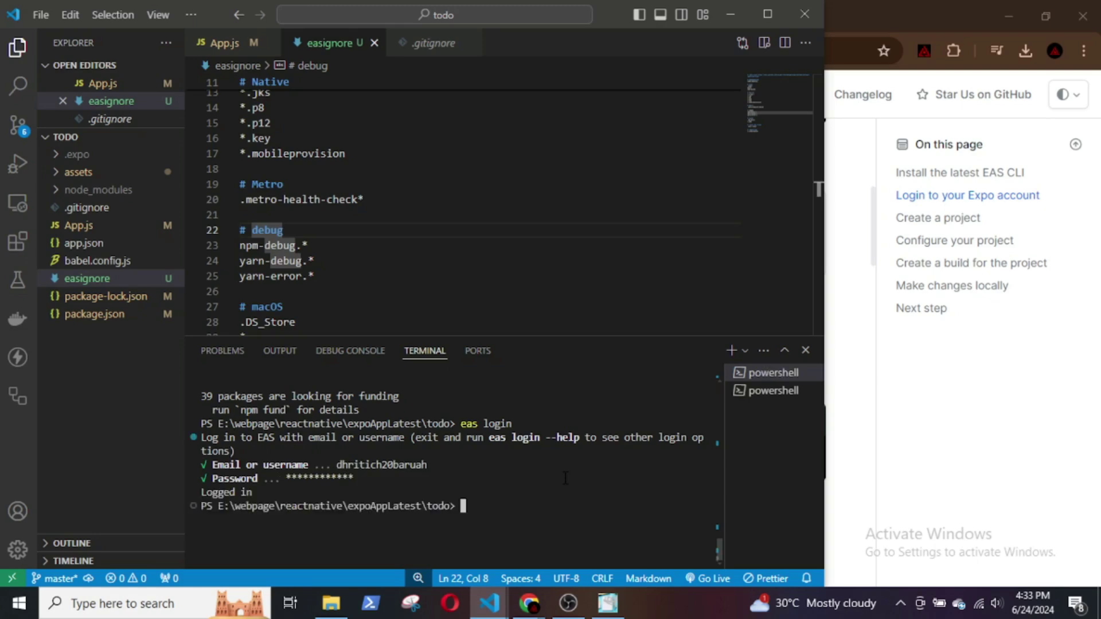
Step: Run eas build:configure and select Android to generate eas.json
key("Return")
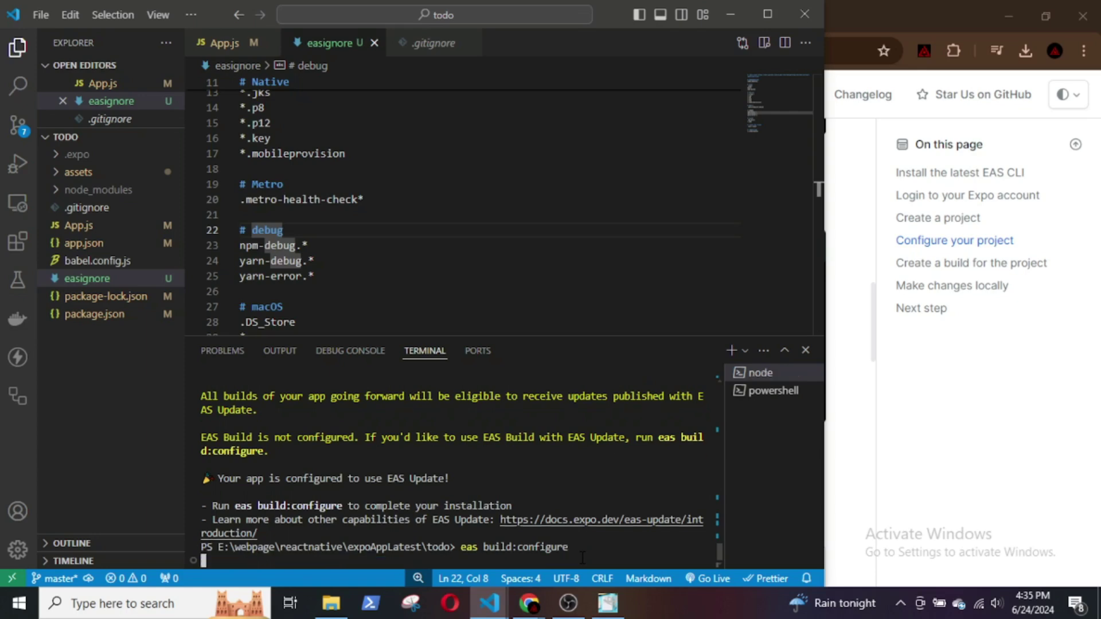
key("Down")
key("Down")
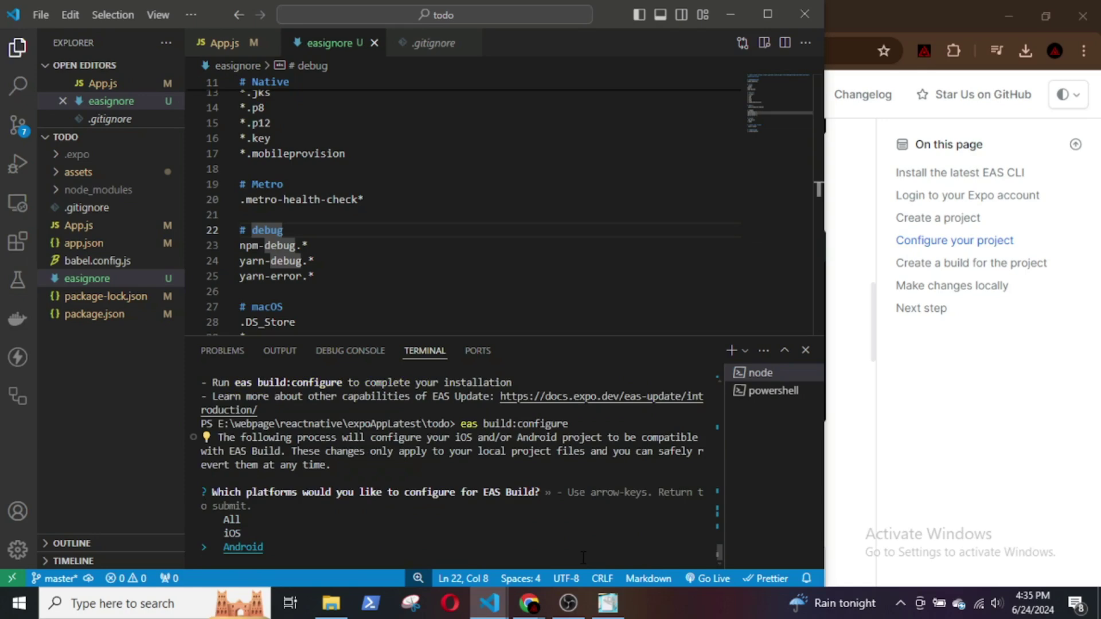
key("Return")
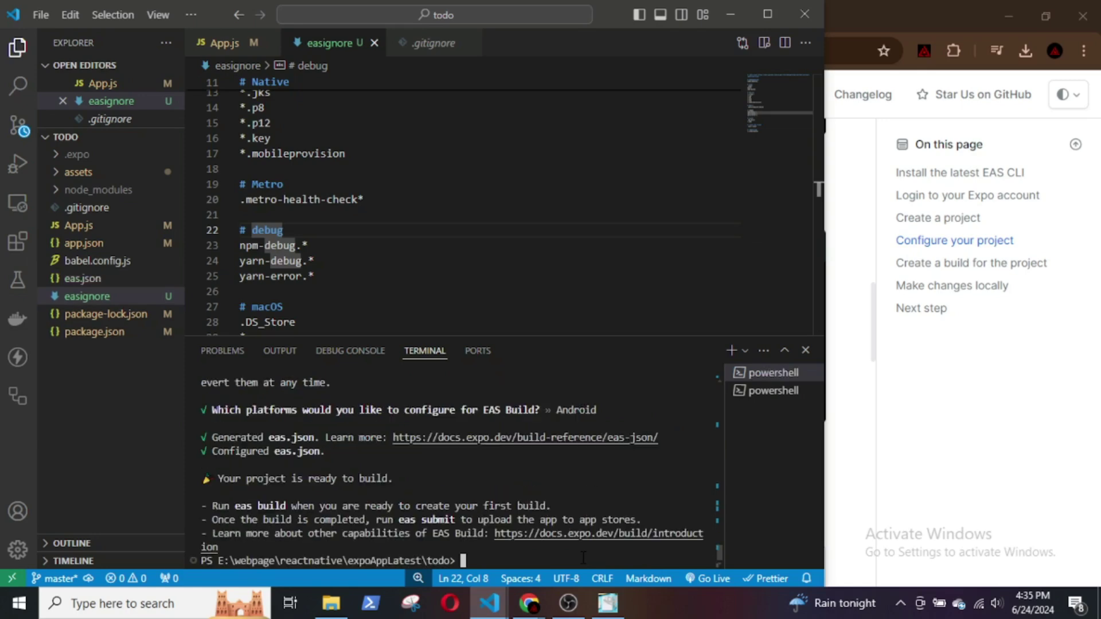
Step: Add "android": { "buildType": "apk" } to the preview profile in eas.json and save it
left_click(83, 280)
scroll(538, 245, "down", 1)
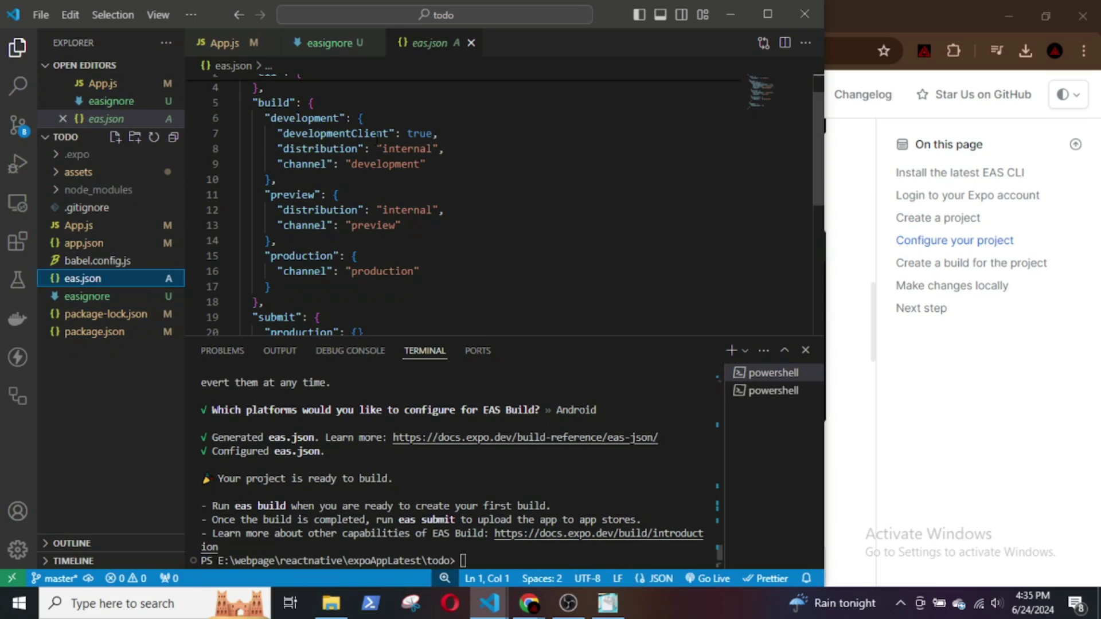
left_click(348, 196)
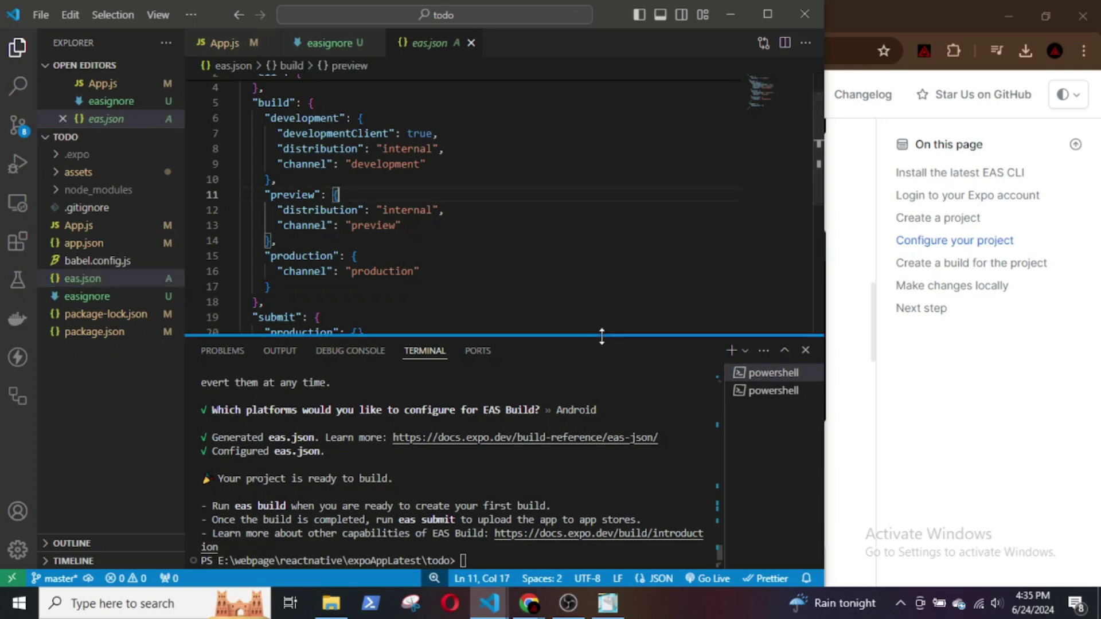
key("Return")
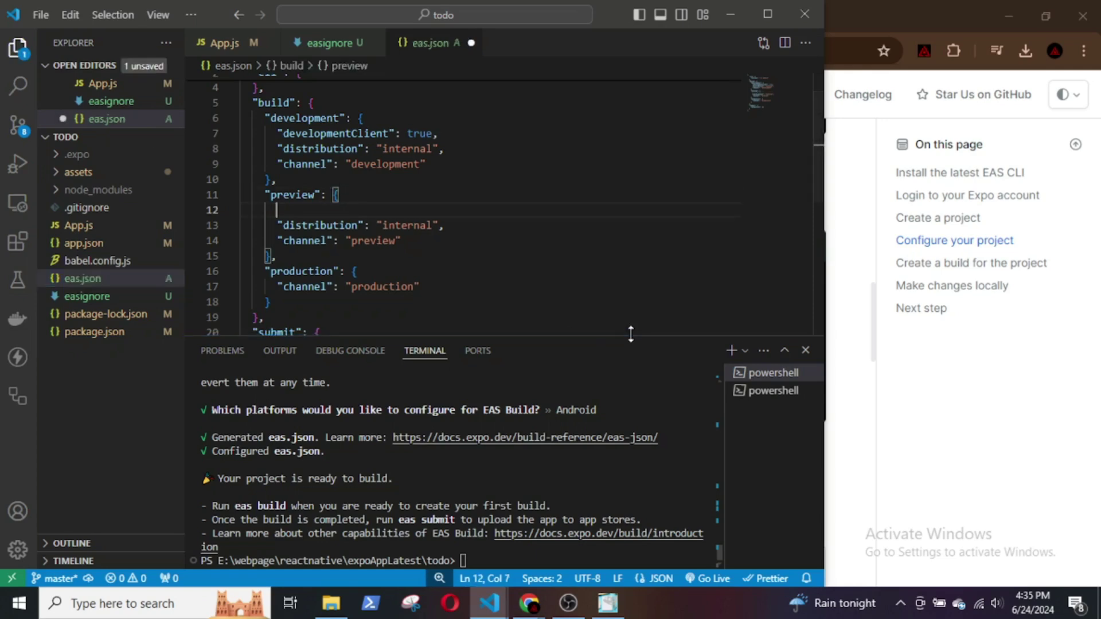
type("\"android\": ")
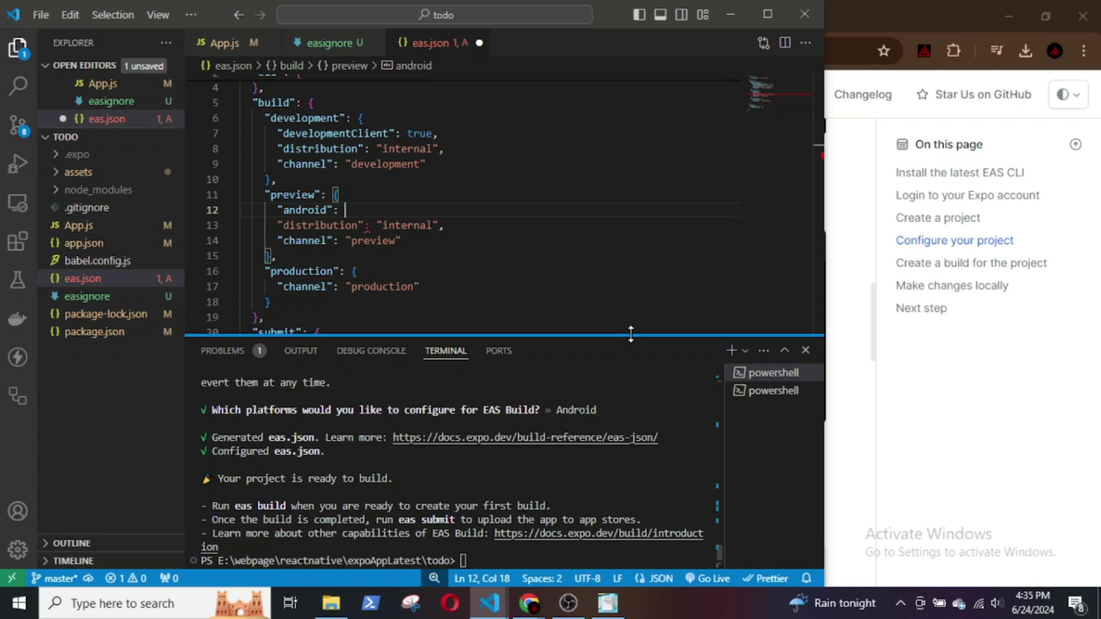
type("{")
key("Return")
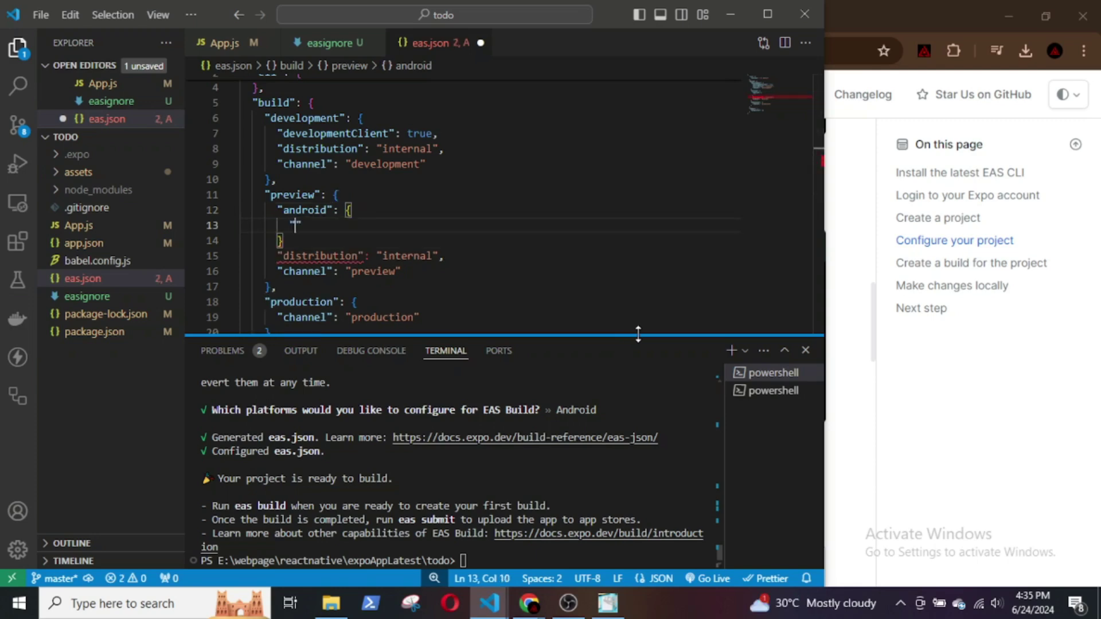
type("\"build")
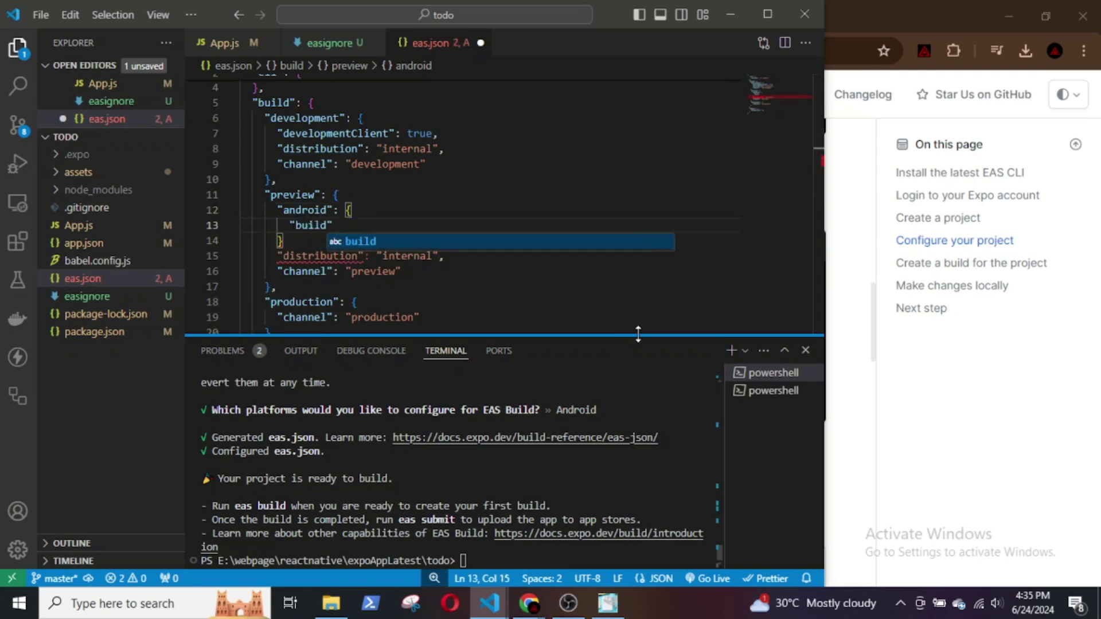
type("Type\": \"apk")
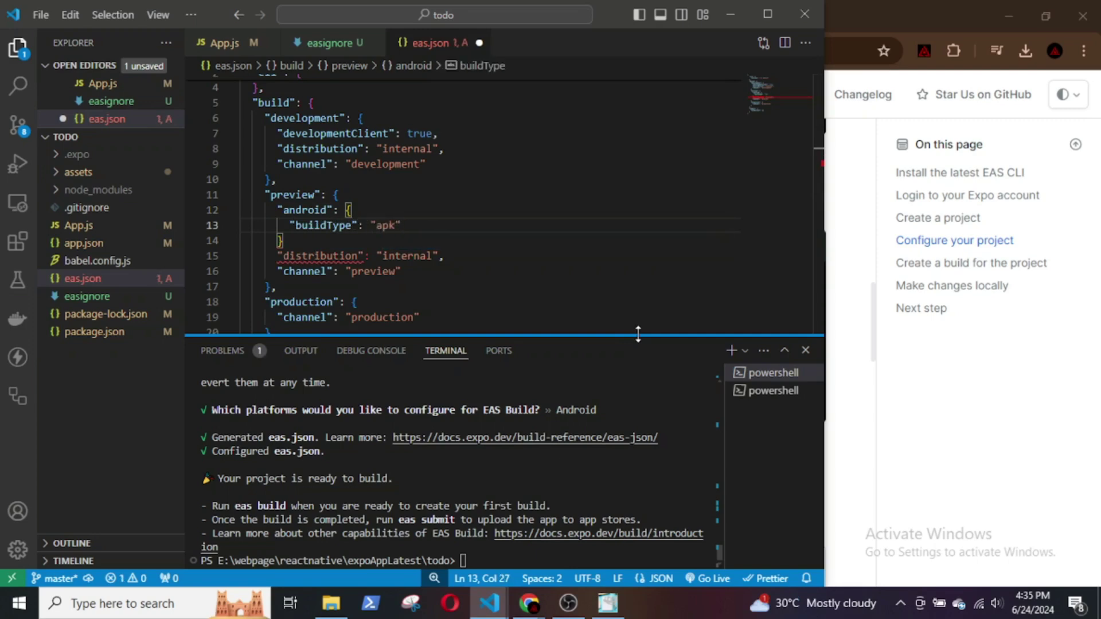
key("Down")
type(",")
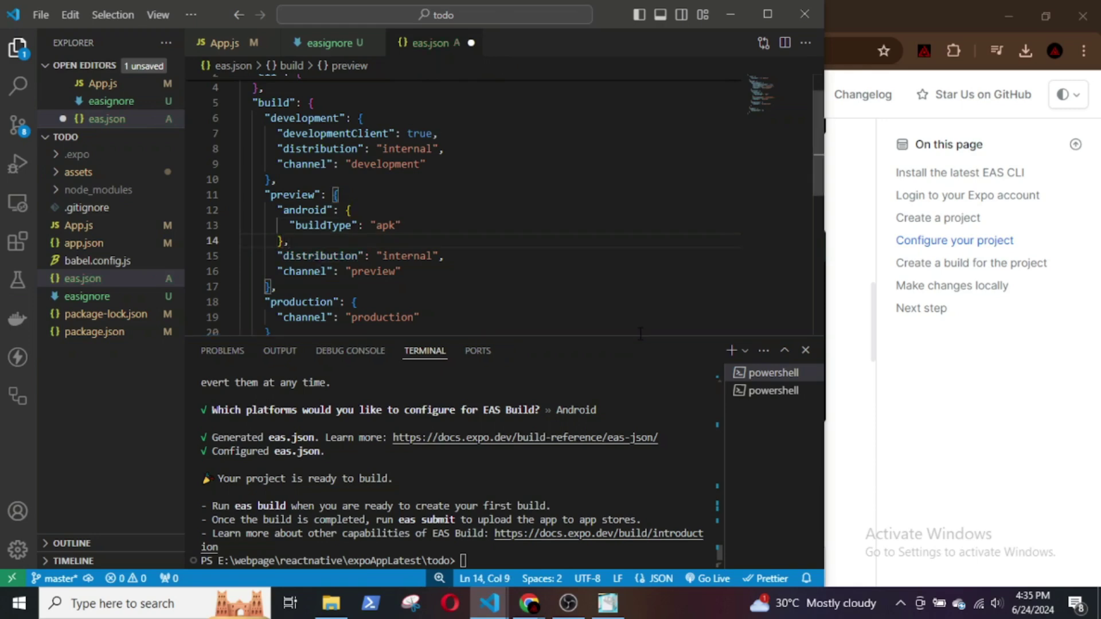
key("ctrl+s")
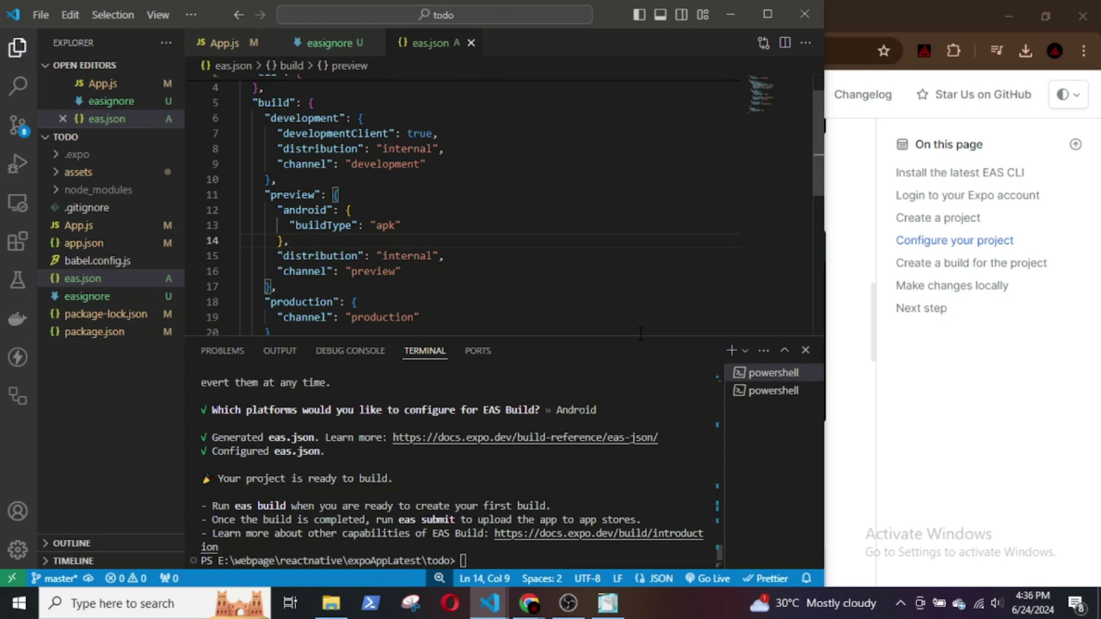
Step: Run eas build -p android --profile preview in the terminal
left_click(566, 562)
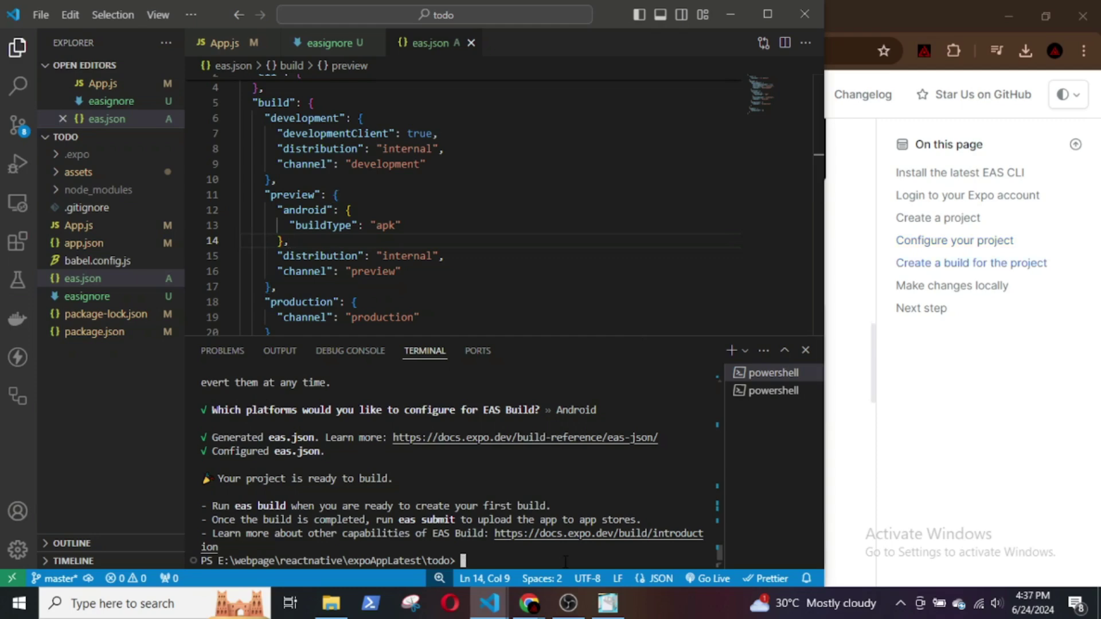
type("eas")
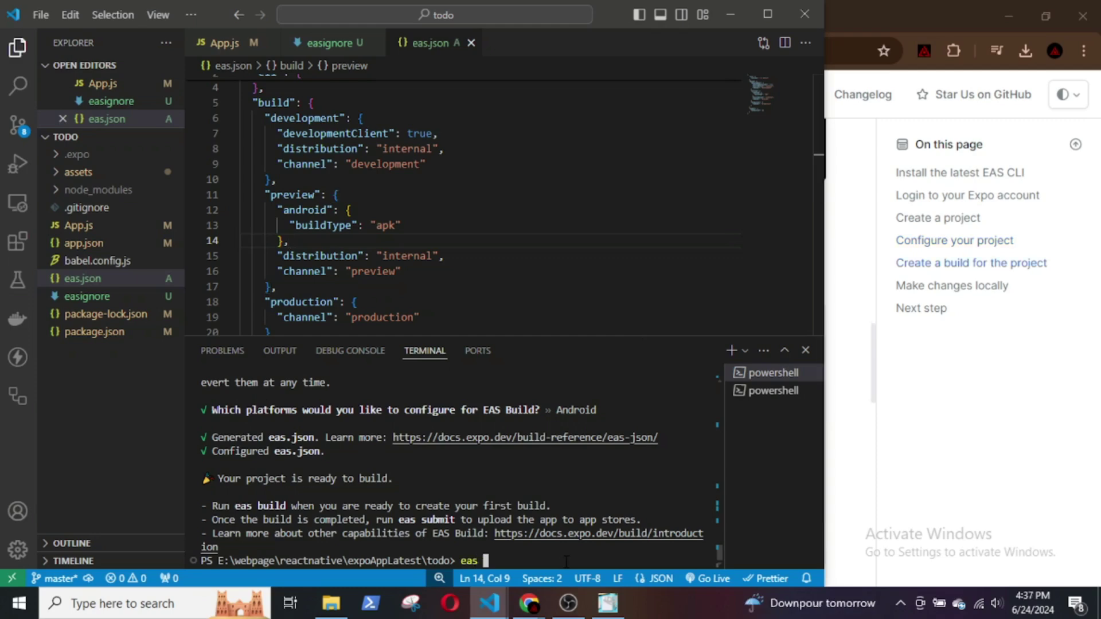
type(" build ")
type("-p android ")
type("--profile")
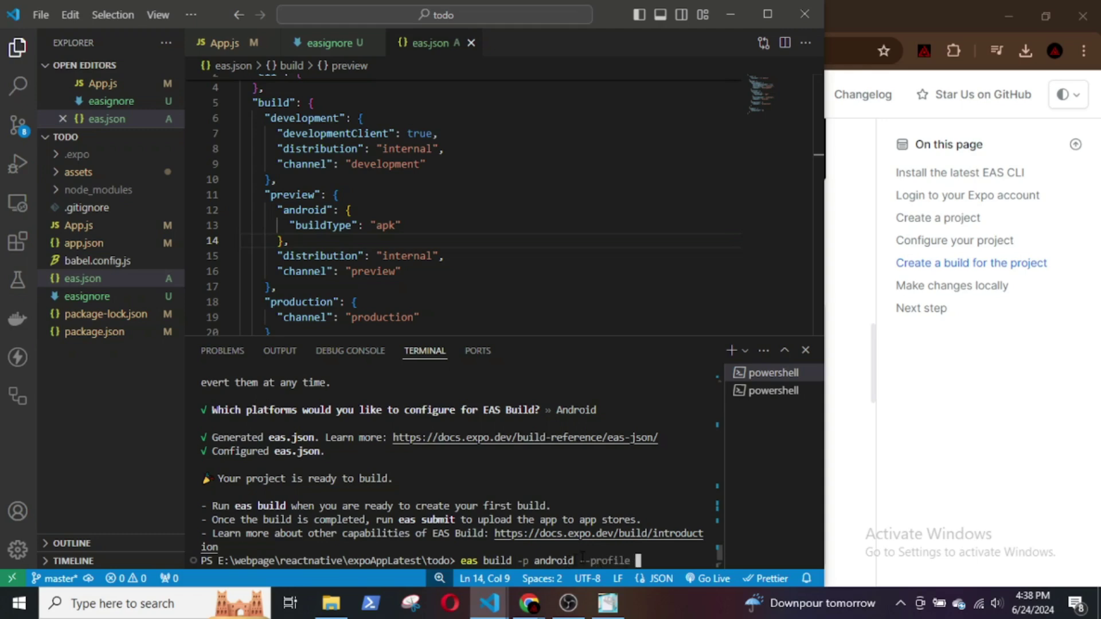
type(" preview")
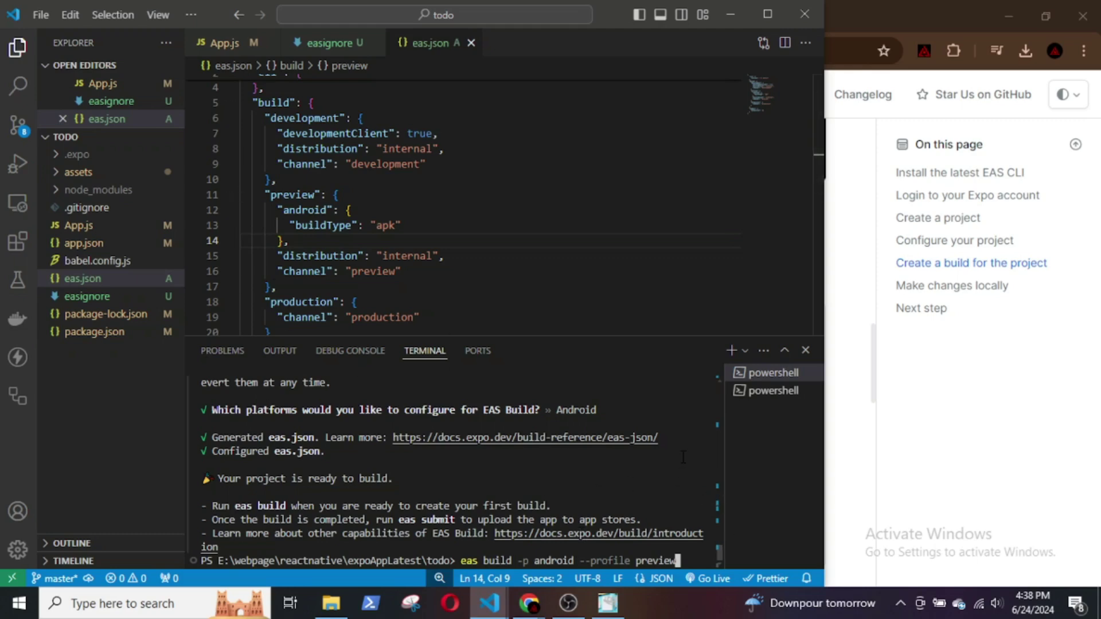
key("Return")
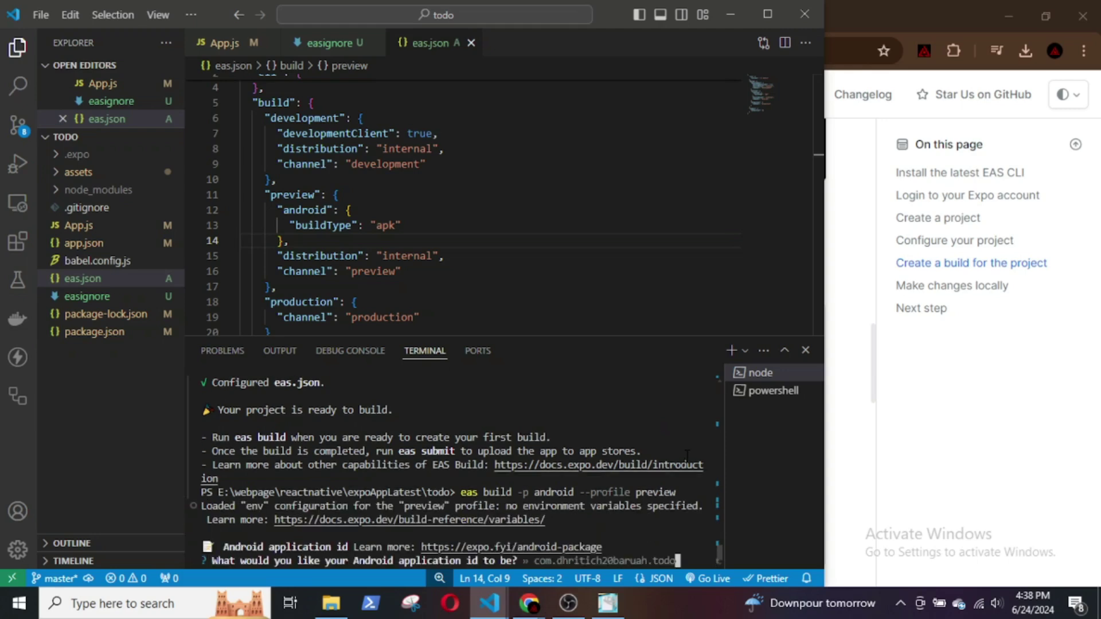
Step: Accept the suggested Android application id and agree to generate a new keystore
key("Return")
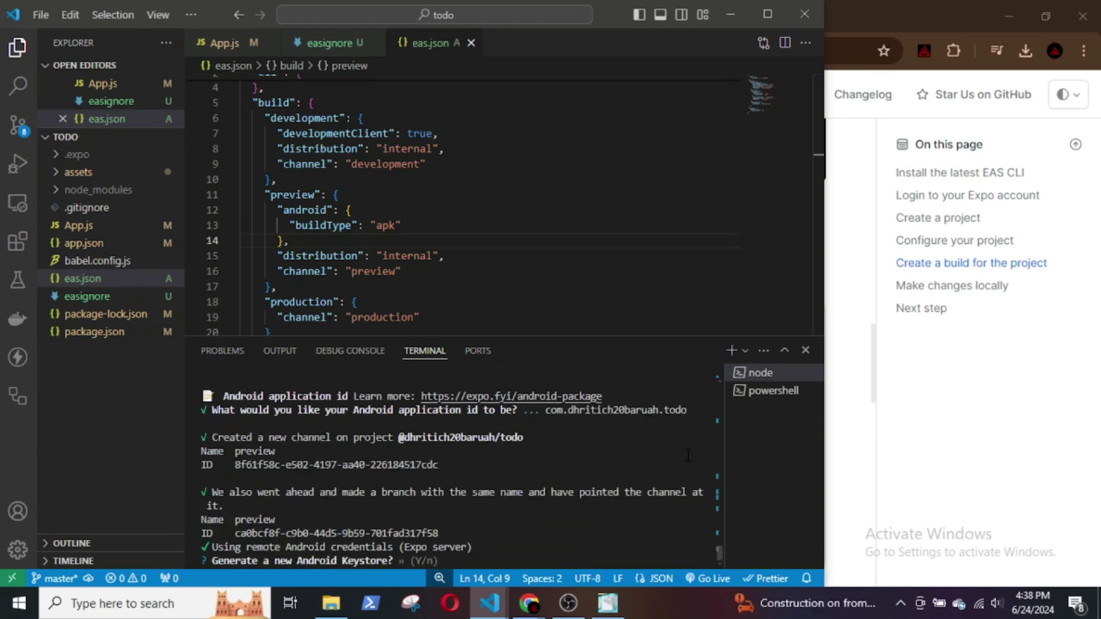
key("Return")
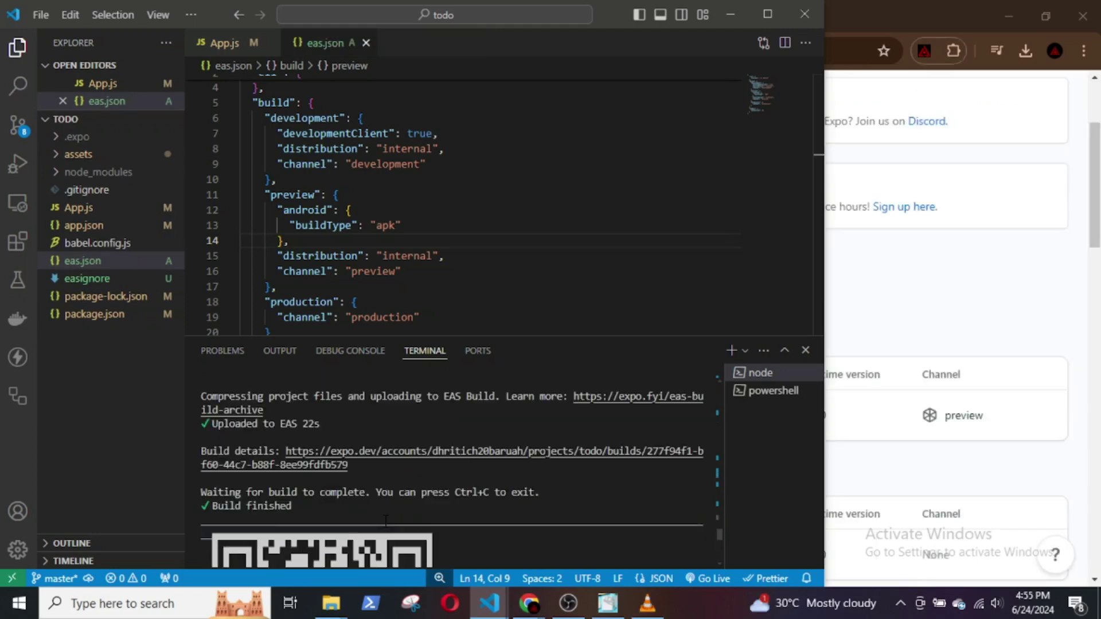
scroll(384, 519, "up", 2)
scroll(384, 520, "up", 4)
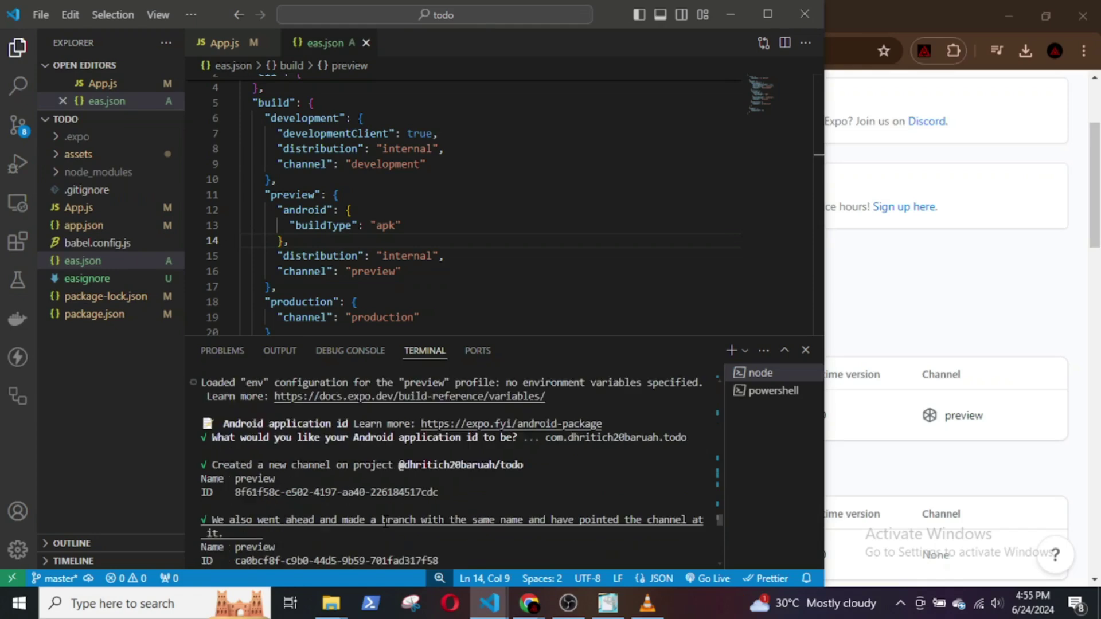
scroll(384, 519, "down", 2)
scroll(384, 519, "down", 2)
scroll(383, 519, "down", 2)
scroll(383, 520, "down", 4)
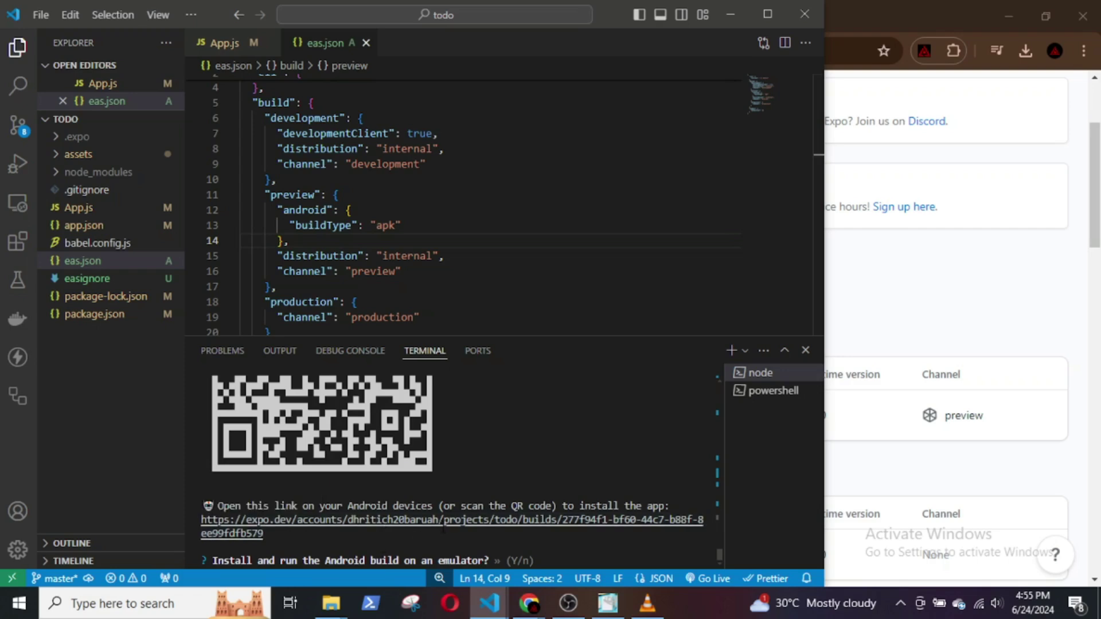
Step: Open the finished EAS Android preview build's expo.dev link in the browser
left_click(443, 524, "ctrl")
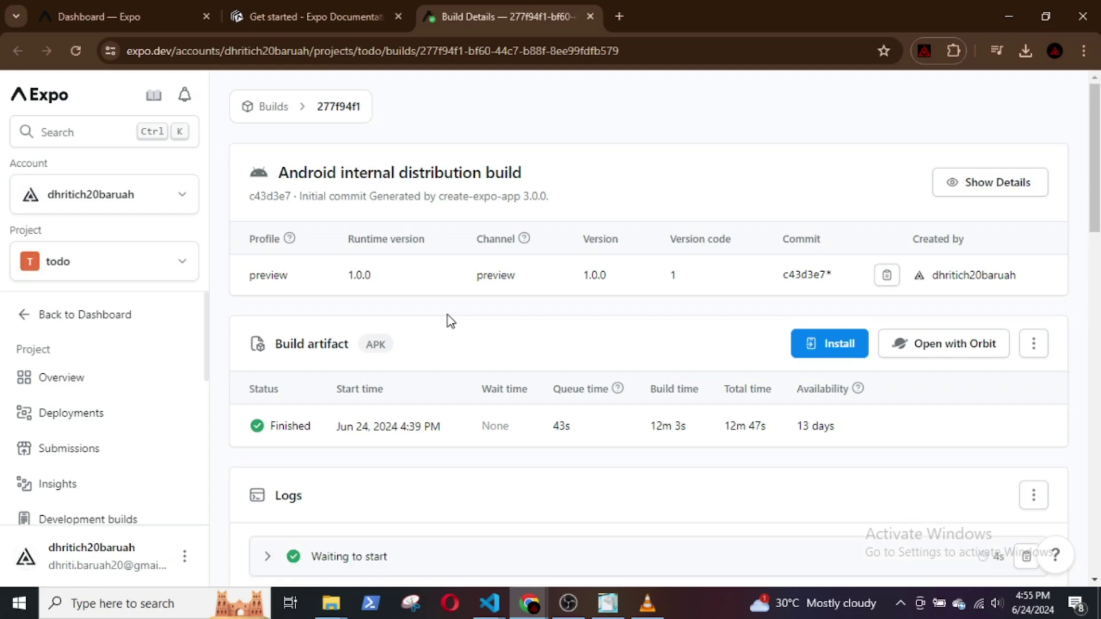
Step: Download the APK from the Build artifact menu and check its progress in Chrome
left_click(1034, 345)
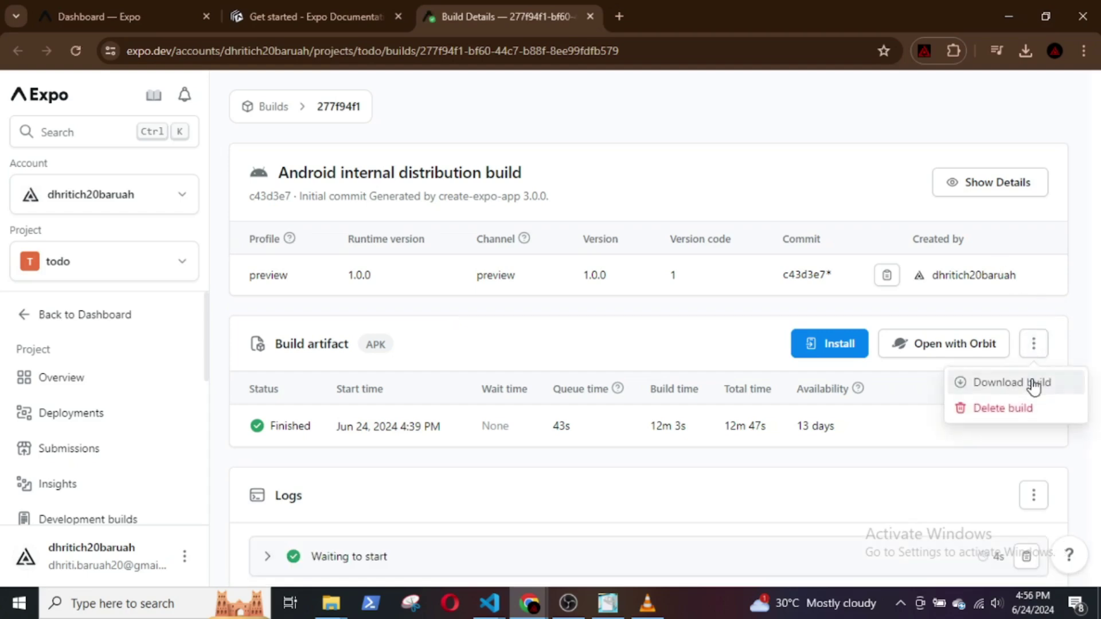
left_click(1033, 382)
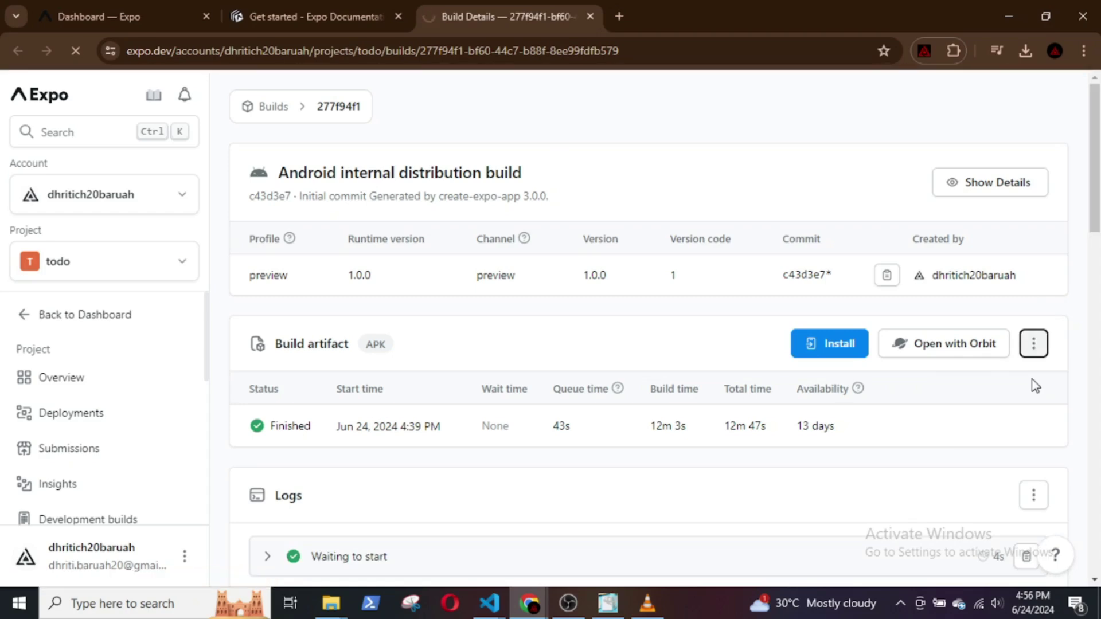
left_click(1036, 56)
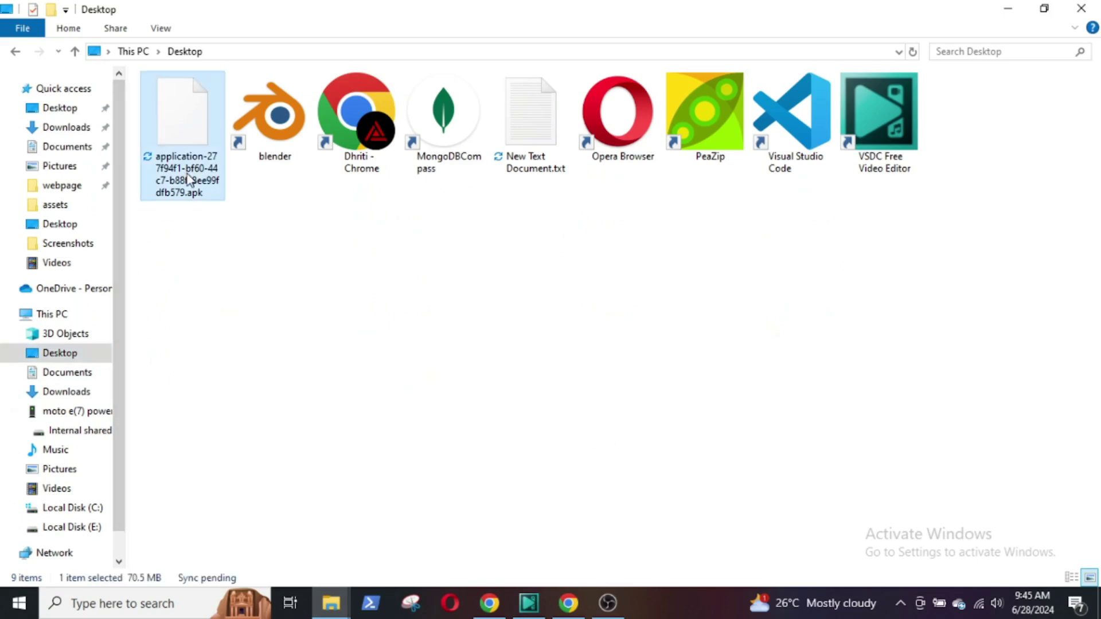
Step: Copy the downloaded APK and open the moto e(7) power's Internal shared storage
right_click(188, 179)
left_click(68, 533)
left_click(76, 412)
left_click(237, 93)
double_click(236, 94)
Step: Create an APKS folder there and paste the APK into it
right_click(534, 449)
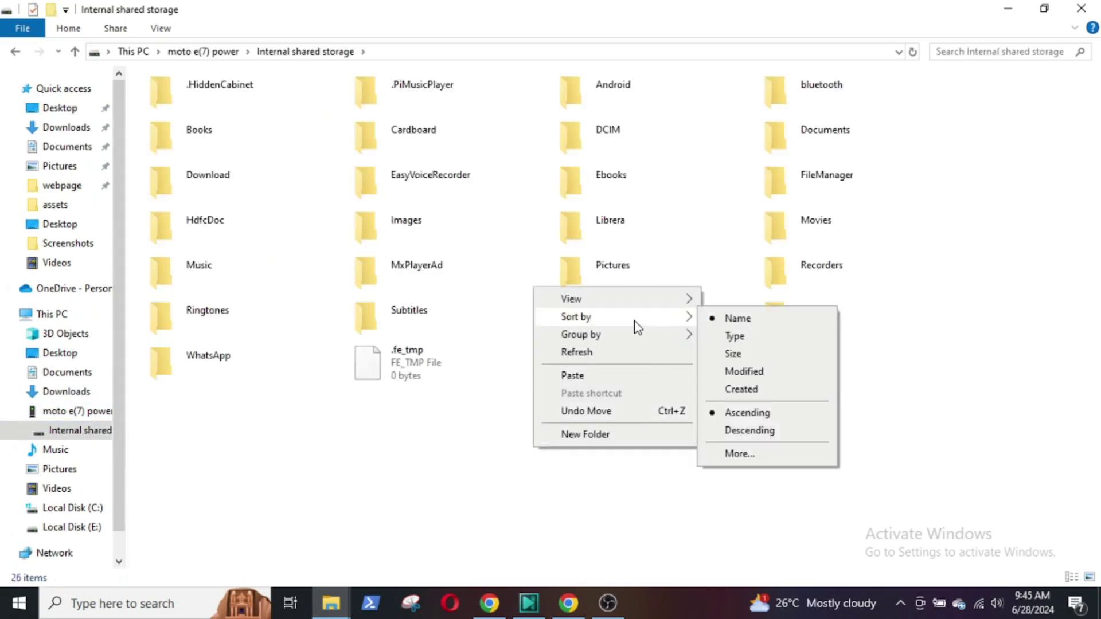
left_click(613, 434)
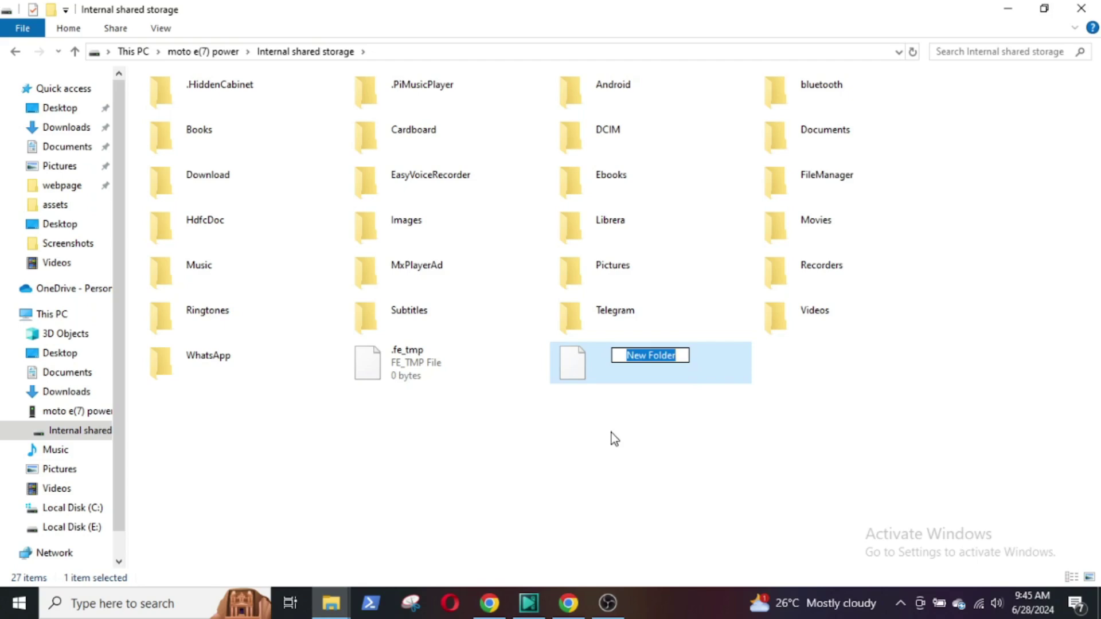
type("APKS")
key("Return")
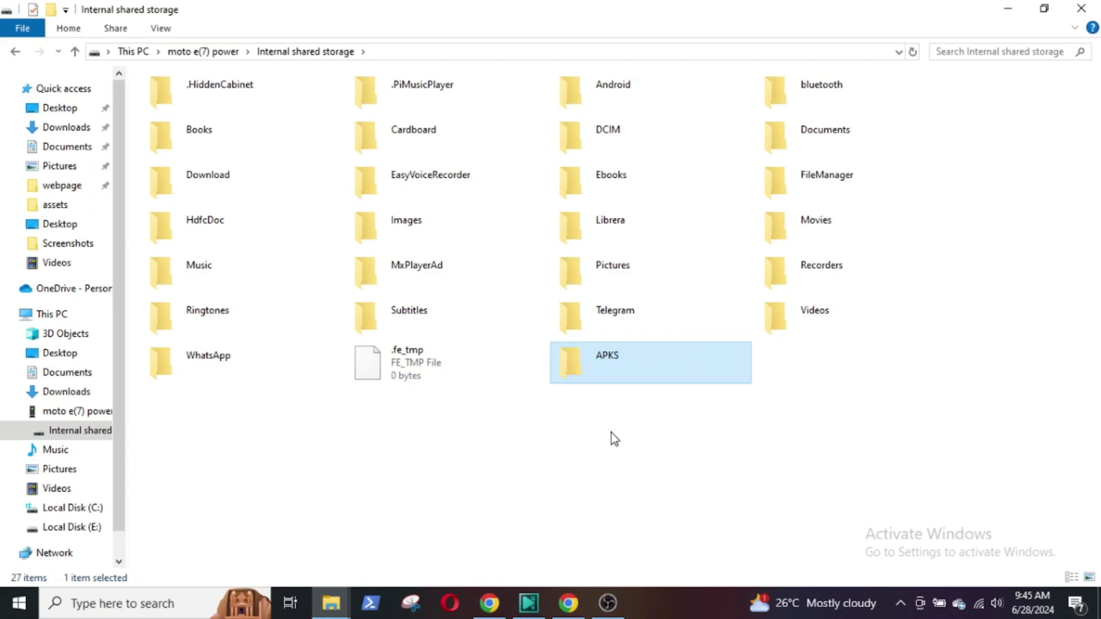
key("Return")
key("ctrl+v")
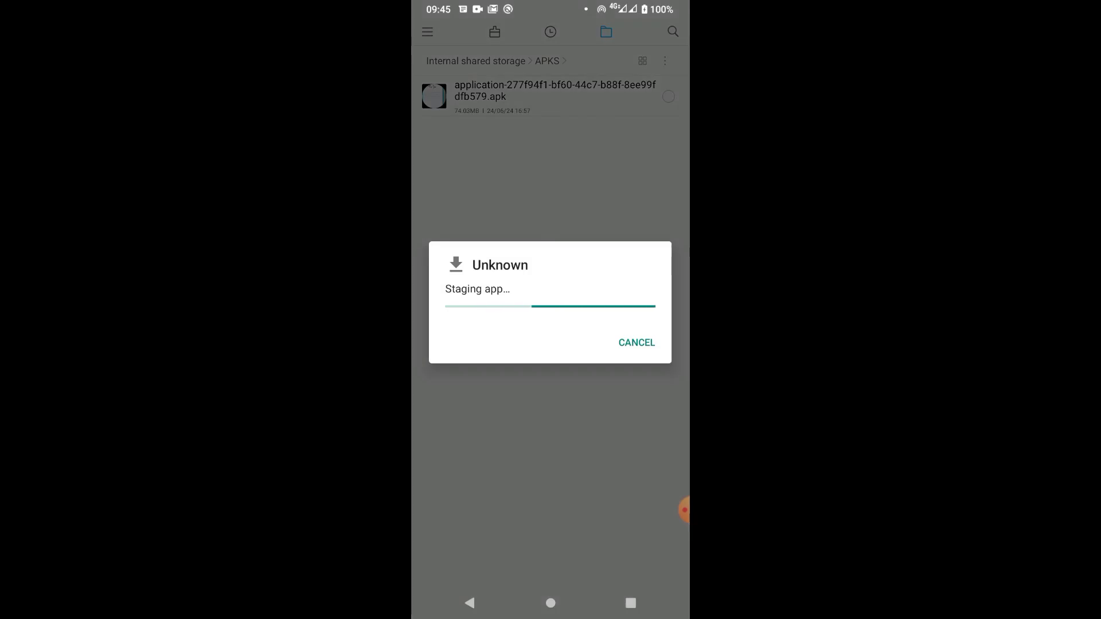
Step: Install the todo app from the APK and open it once installed
left_click(636, 343)
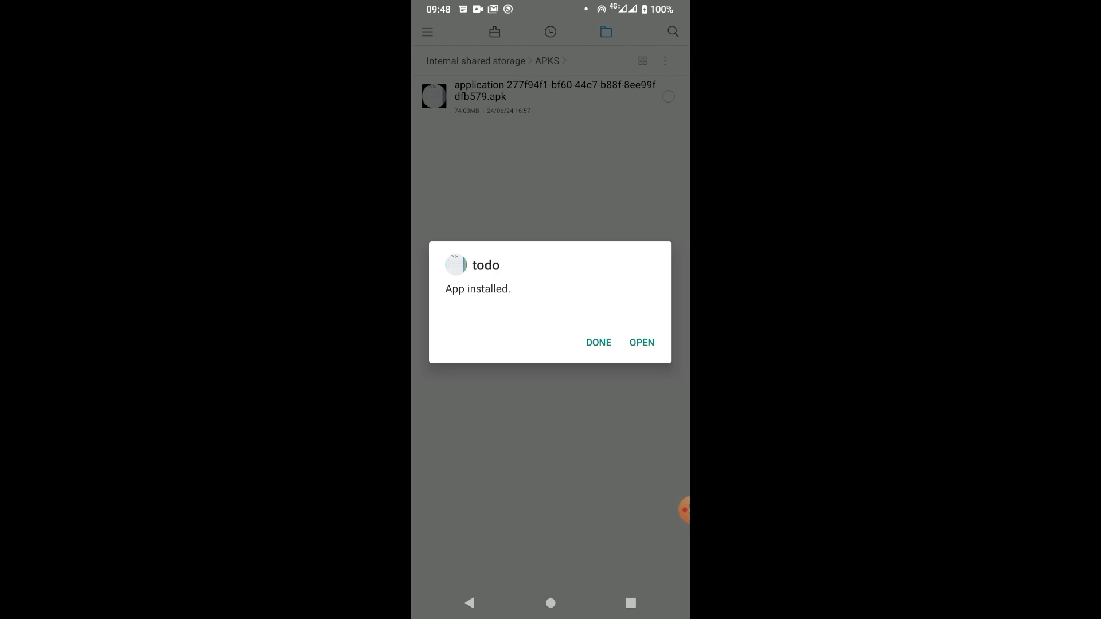
left_click(641, 342)
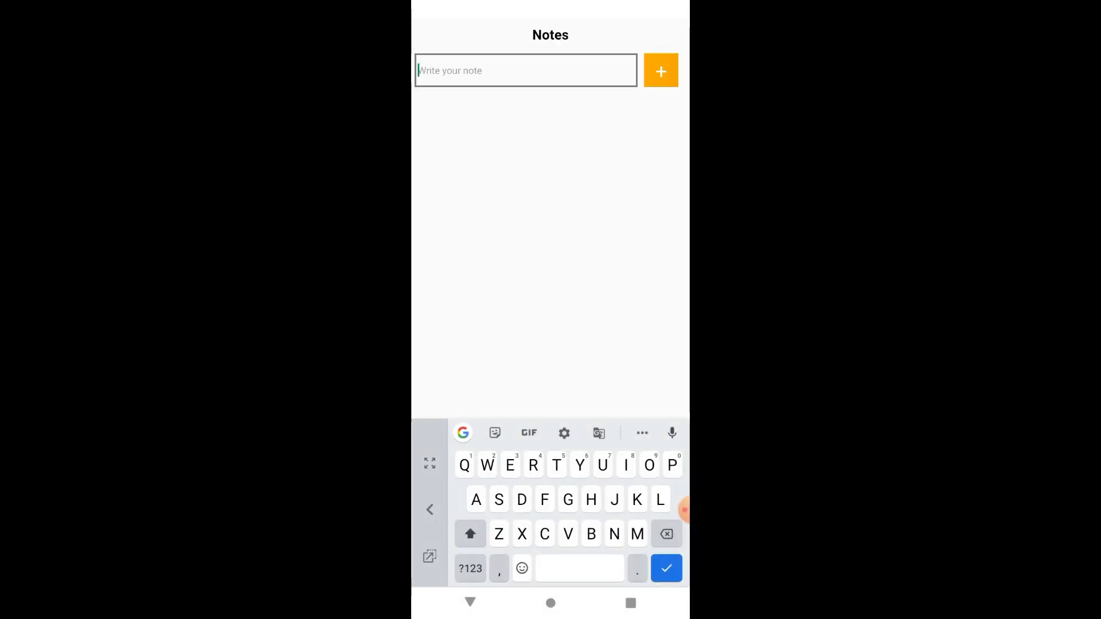
type("Te")
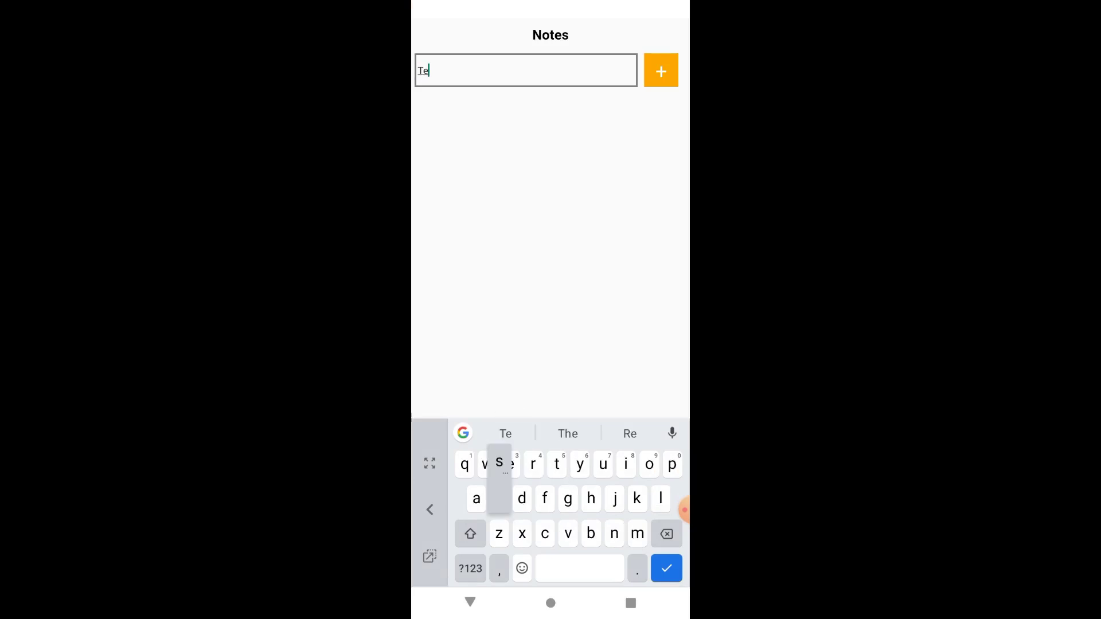
type("sting")
Step: Add notes 'Testing' and 'New test', rename Testing to 'Testing updated', delete New test
left_click(661, 71)
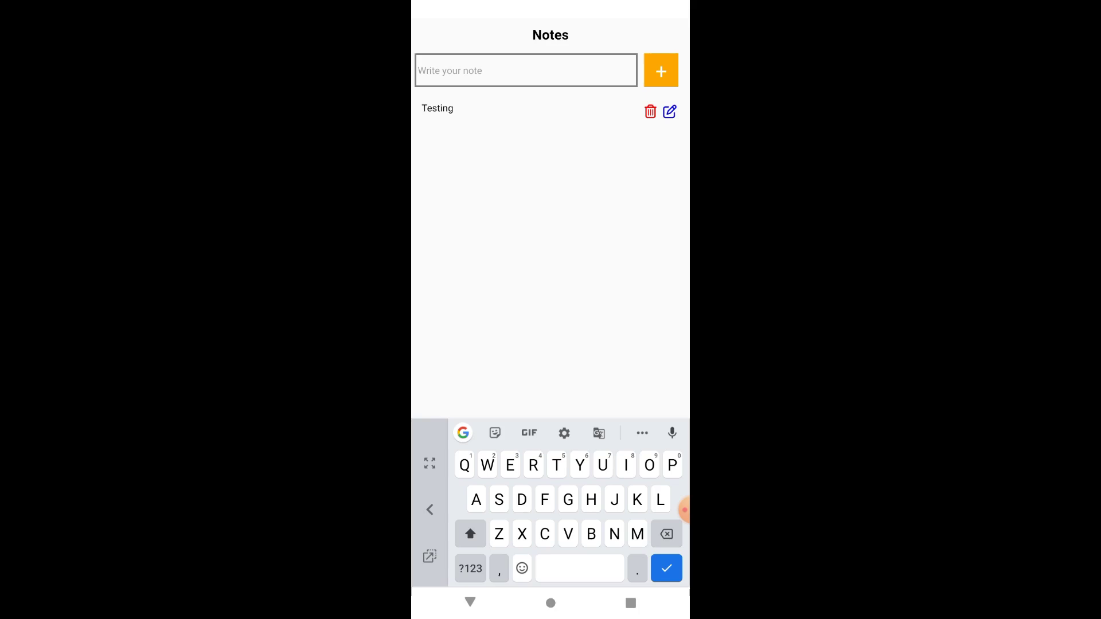
type("New test")
left_click(661, 71)
left_click(669, 111)
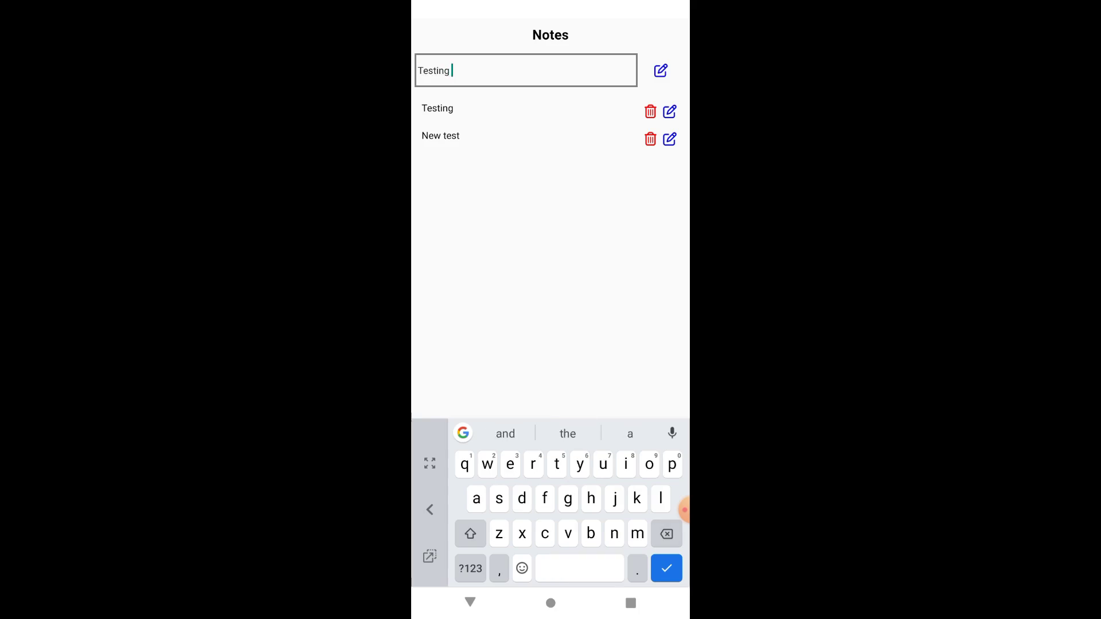
type("updated")
left_click(661, 71)
left_click(650, 138)
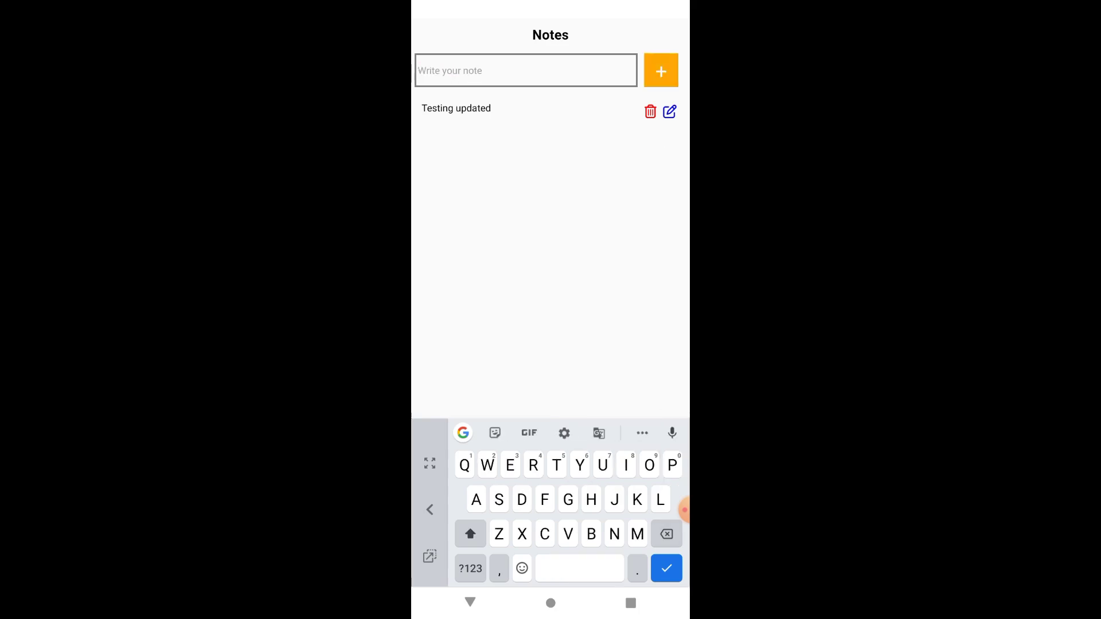